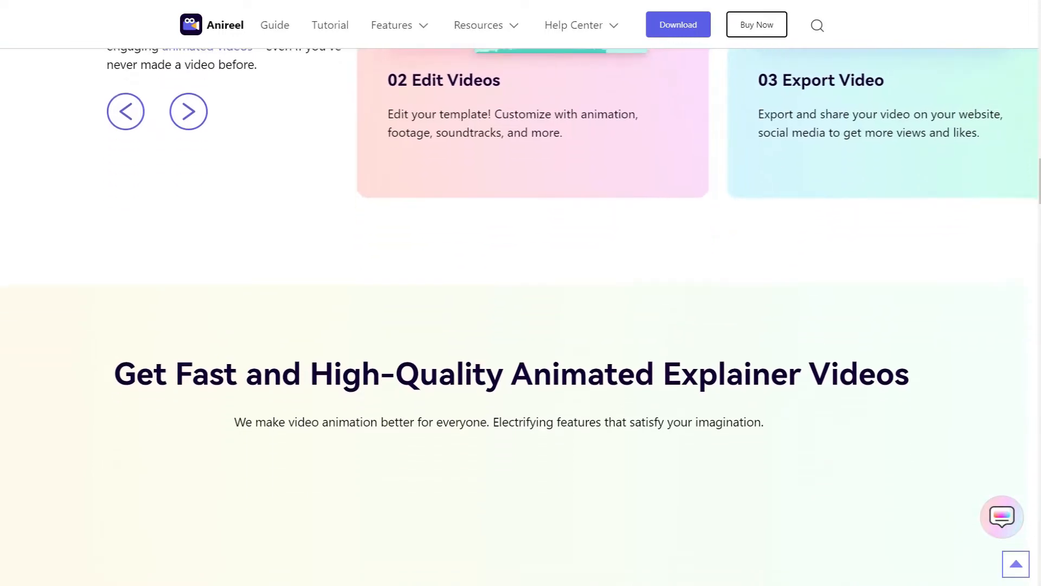
Look through the feature sections of the Anireel product page, from customizable assets to Animate Everything.
{"action": "scroll", "coordinate": [521, 293], "scroll_direction": "down", "scroll_amount": 7}
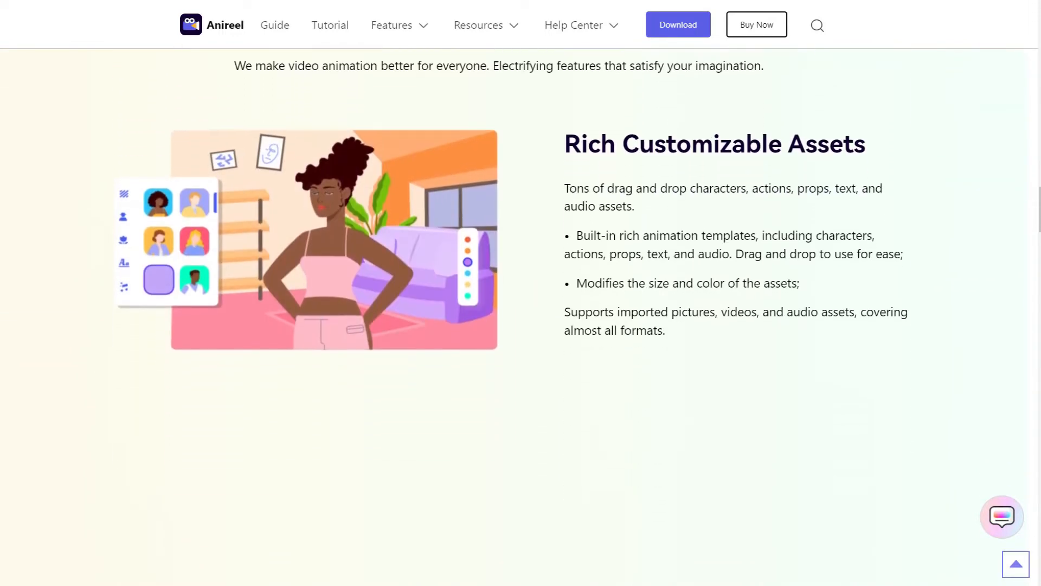
{"action": "scroll", "coordinate": [520, 293], "scroll_direction": "down", "scroll_amount": 9}
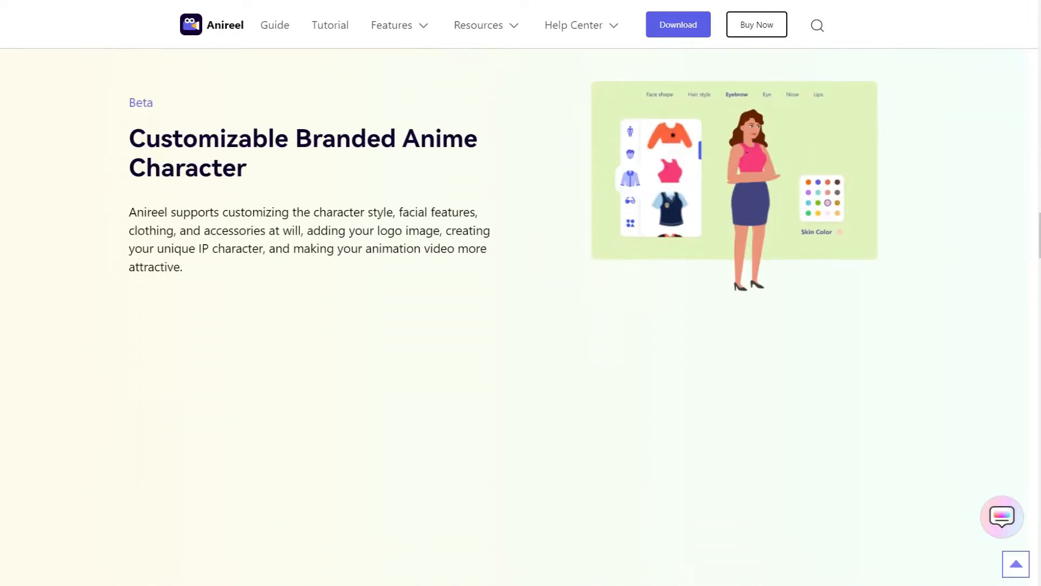
{"action": "scroll", "coordinate": [520, 293], "scroll_direction": "down", "scroll_amount": 8}
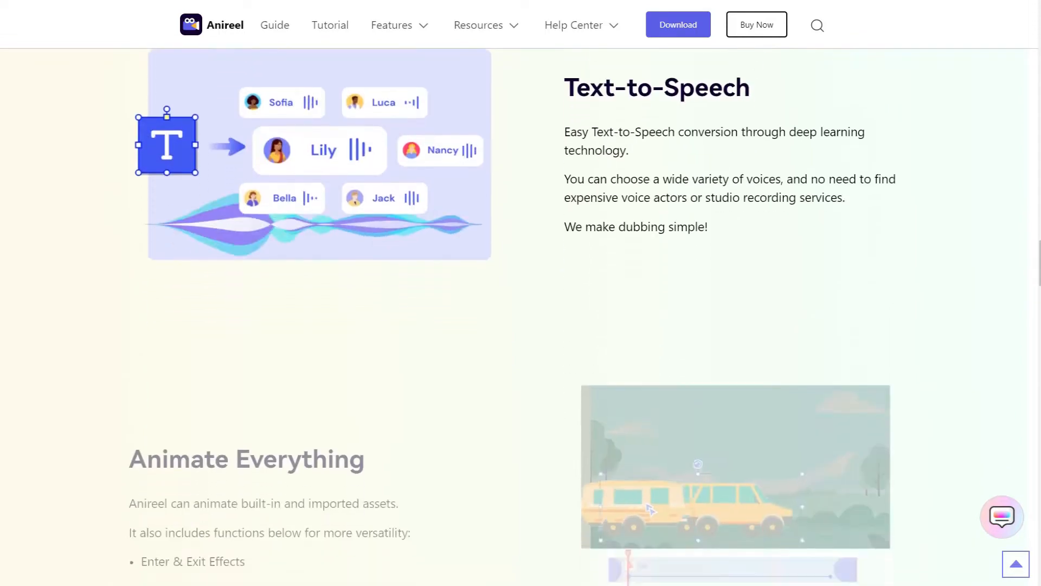
{"action": "scroll", "coordinate": [521, 293], "scroll_direction": "down", "scroll_amount": 6}
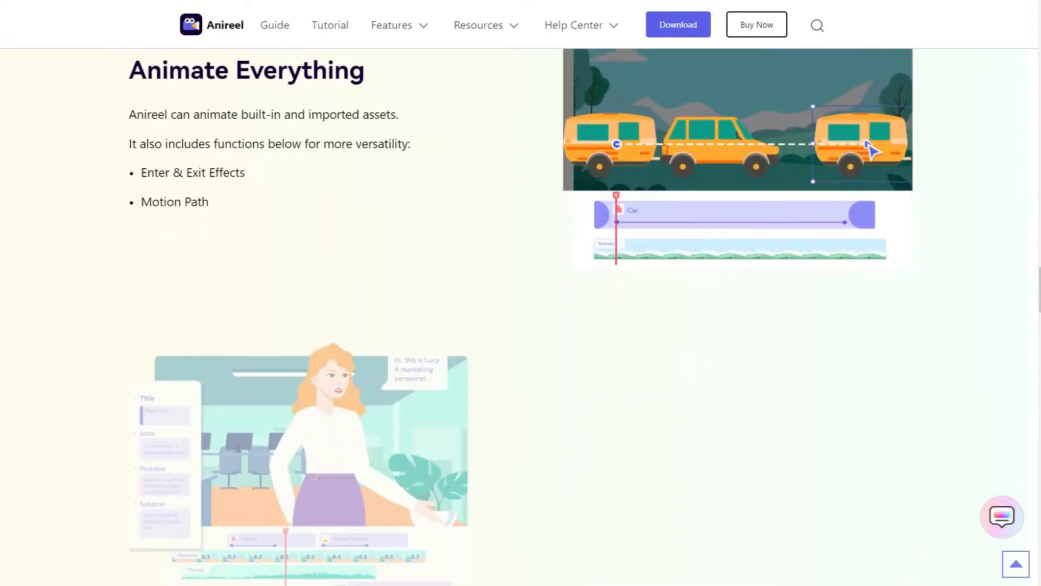
{"action": "scroll", "coordinate": [520, 292], "scroll_direction": "down", "scroll_amount": 6}
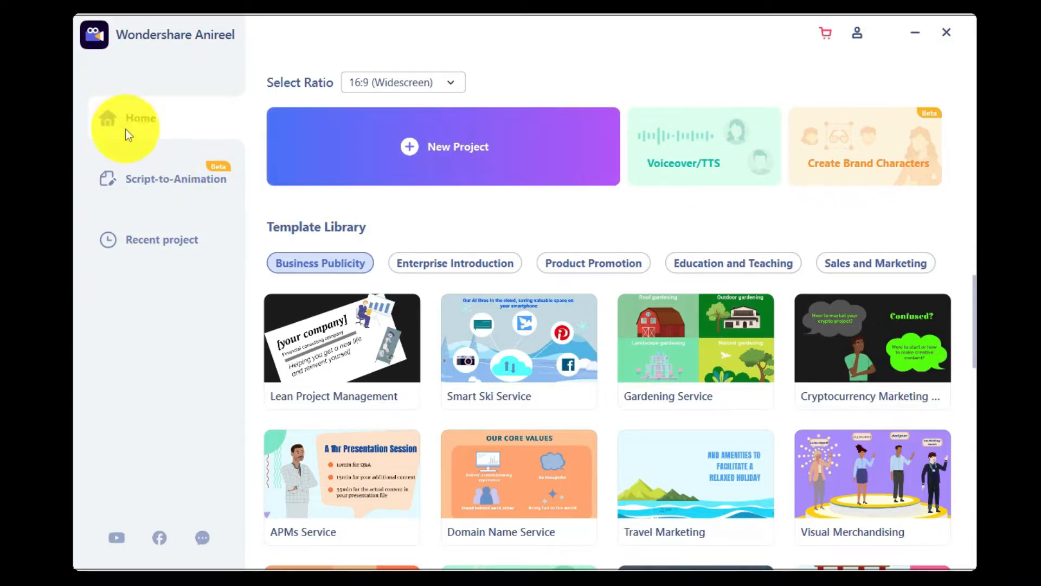
Switch to Wondershare Anireel and view the Script-to-Animation and recent project pages before returning to the home page.
{"action": "left_click", "coordinate": [135, 182]}
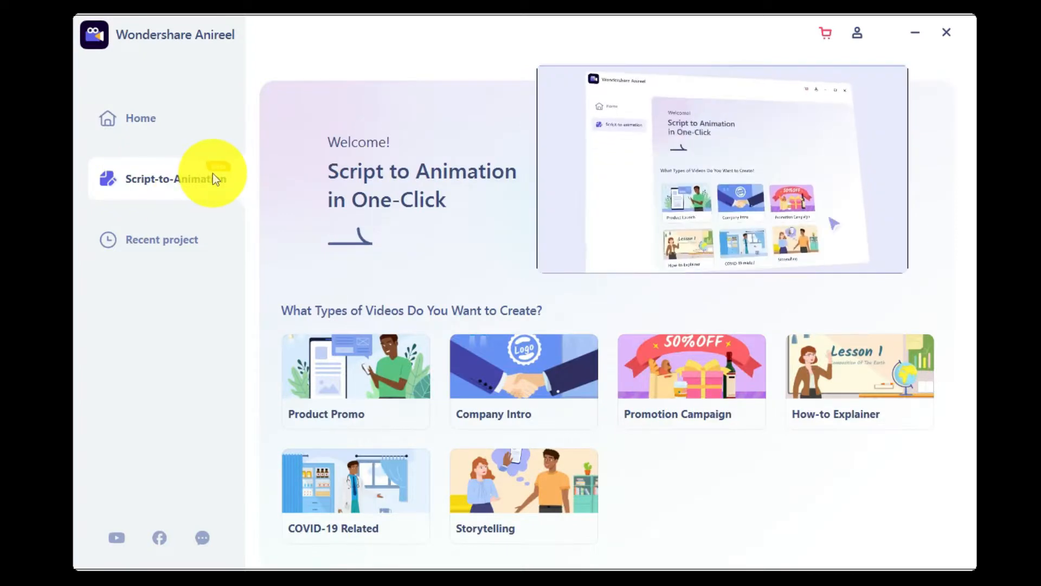
{"action": "left_click", "coordinate": [161, 249]}
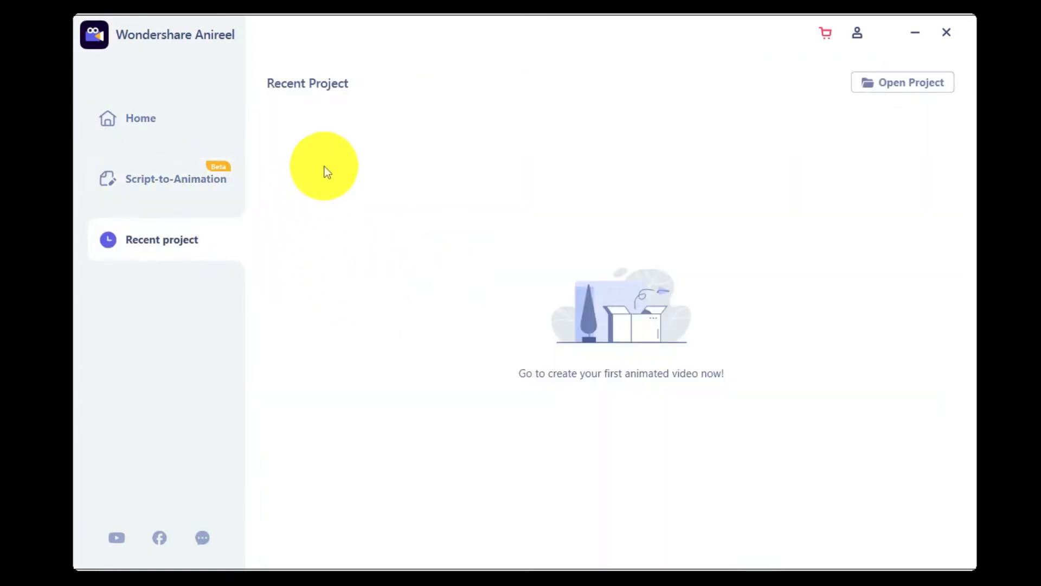
{"action": "left_click", "coordinate": [152, 118]}
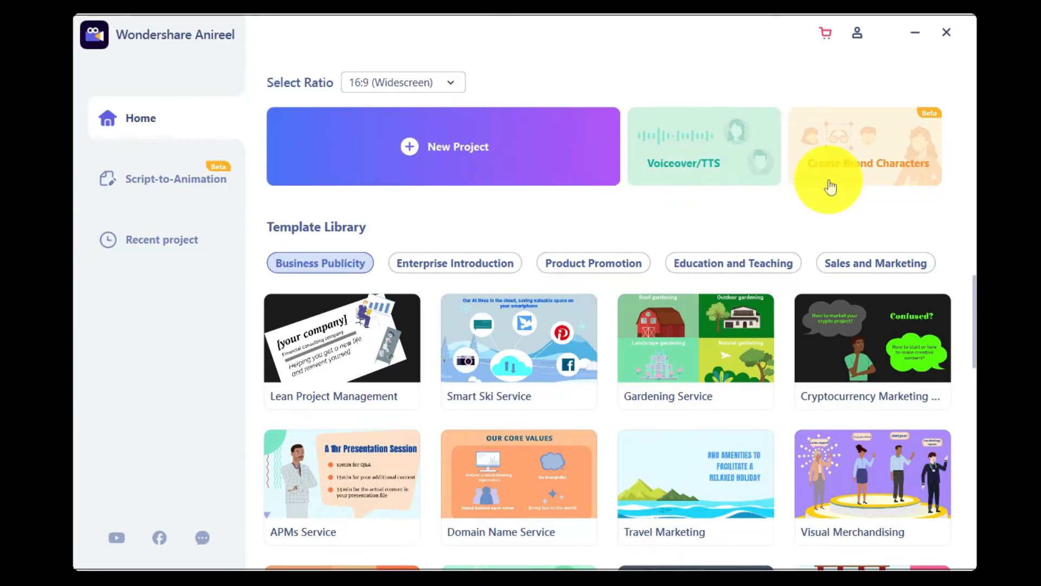
Start a new 16:9 project in a maximized window and fill the first scene with the Office1 template.
{"action": "left_click", "coordinate": [412, 154]}
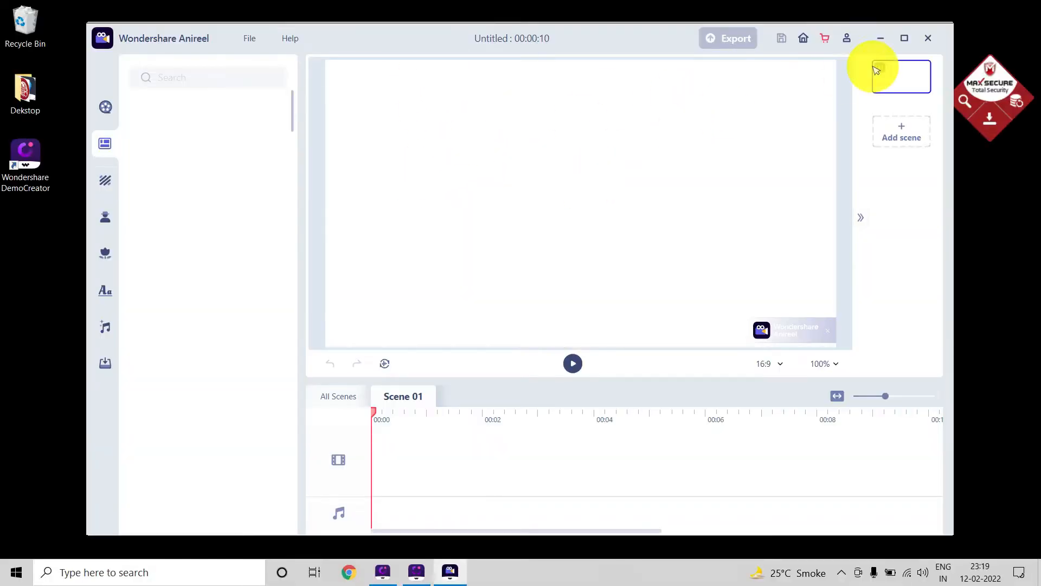
{"action": "left_click", "coordinate": [904, 39]}
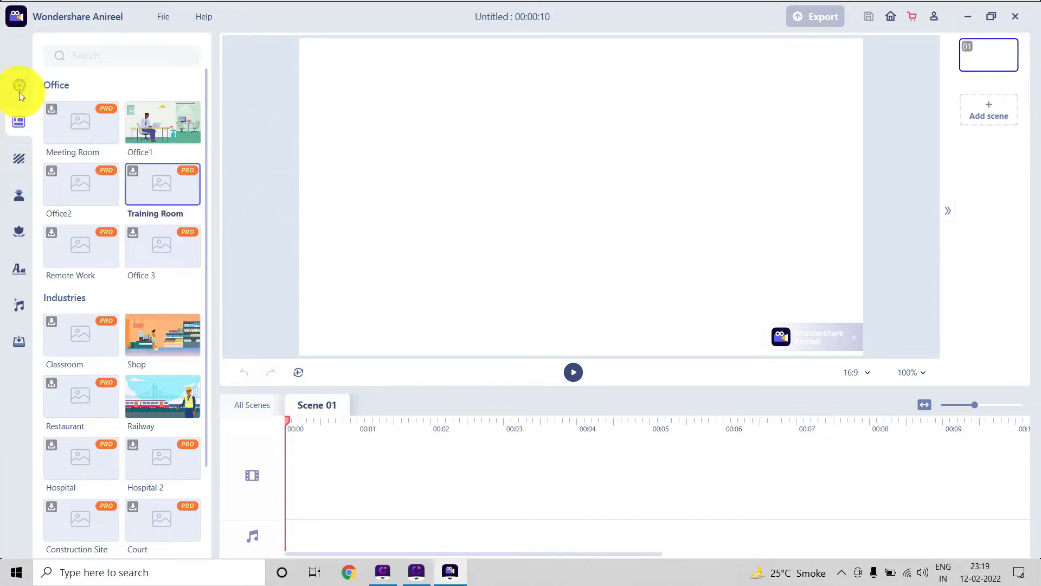
{"action": "scroll", "coordinate": [18, 92], "scroll_direction": "down", "scroll_amount": 3}
{"action": "scroll", "coordinate": [139, 141], "scroll_direction": "up", "scroll_amount": 3}
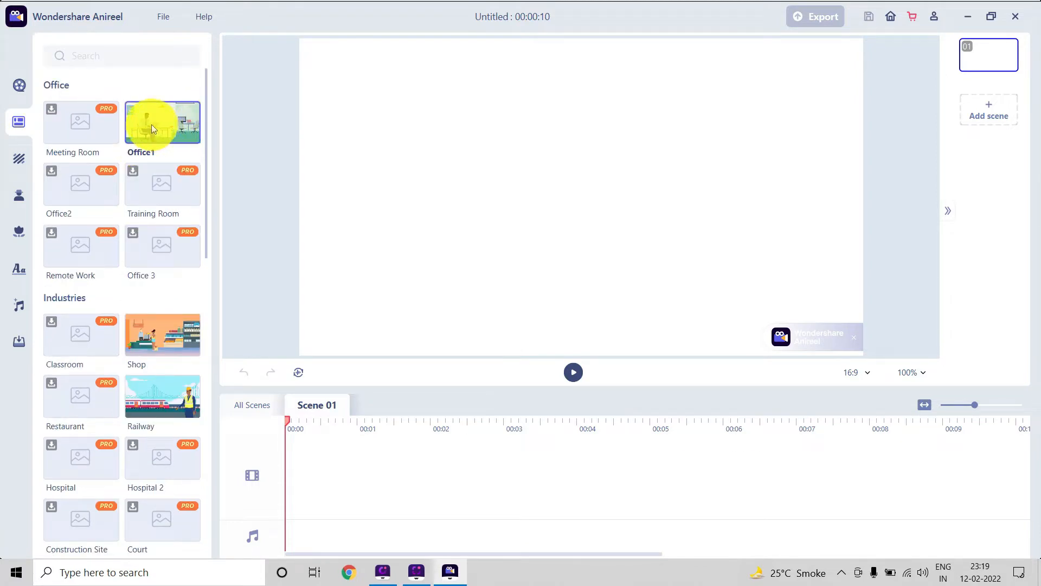
{"action": "left_click_drag", "start_coordinate": [151, 125], "coordinate": [363, 159]}
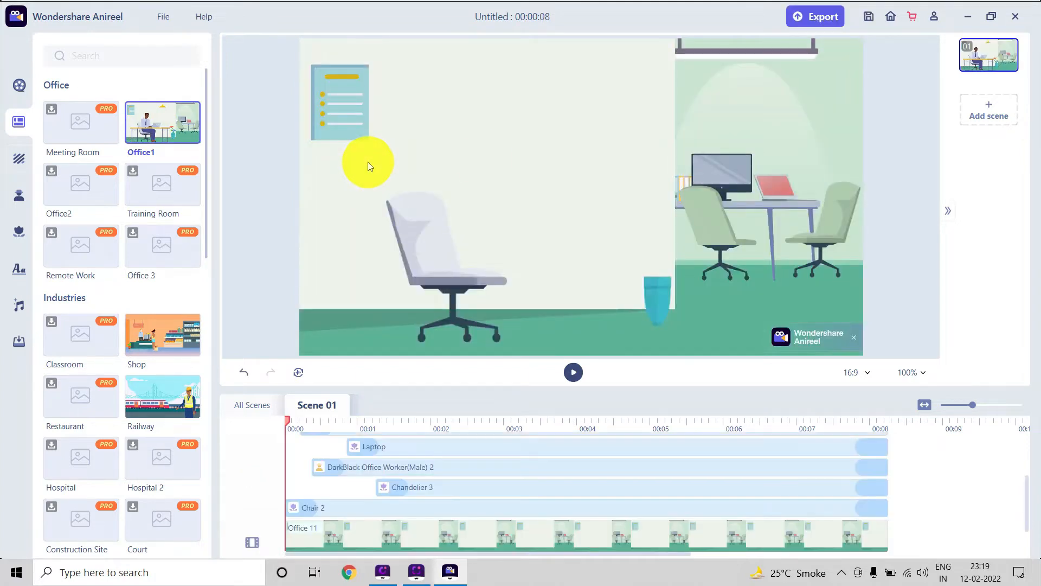
{"action": "left_click", "coordinate": [19, 160]}
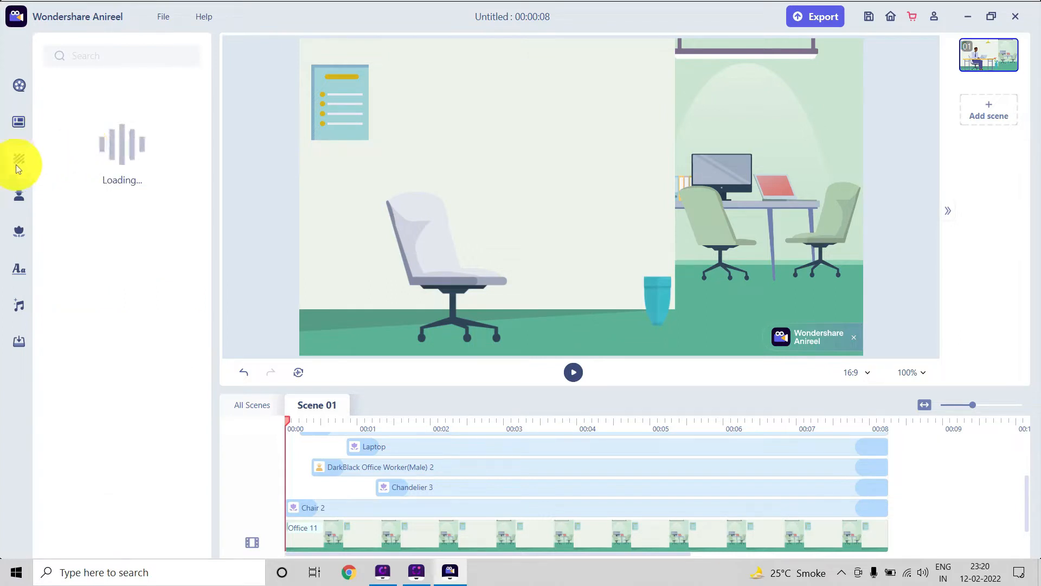
{"action": "left_click", "coordinate": [19, 124]}
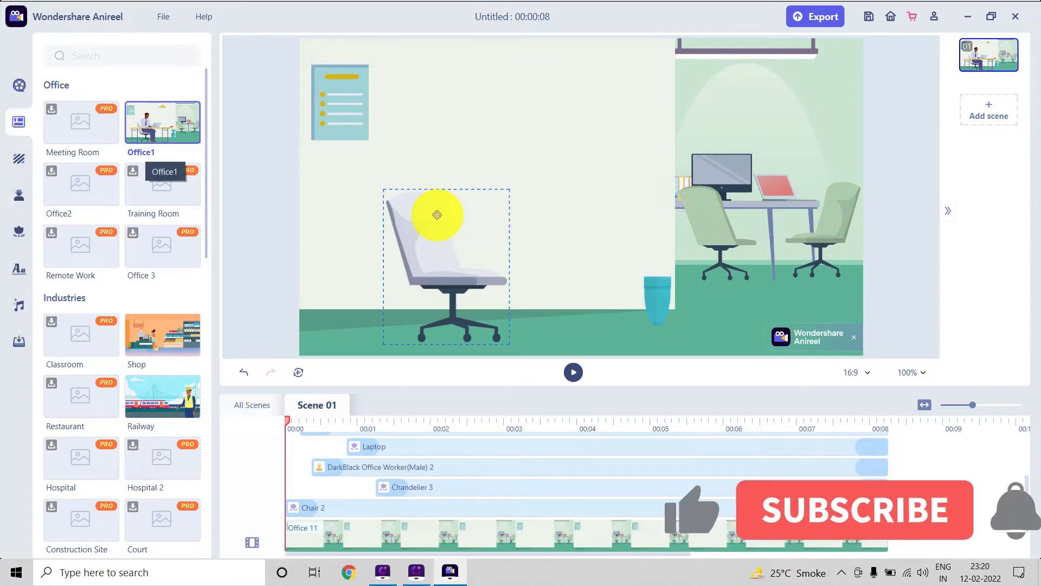
Add a second scene with the Shop template and a third scene with the Railway template.
{"action": "scroll", "coordinate": [186, 204], "scroll_direction": "down", "scroll_amount": 3}
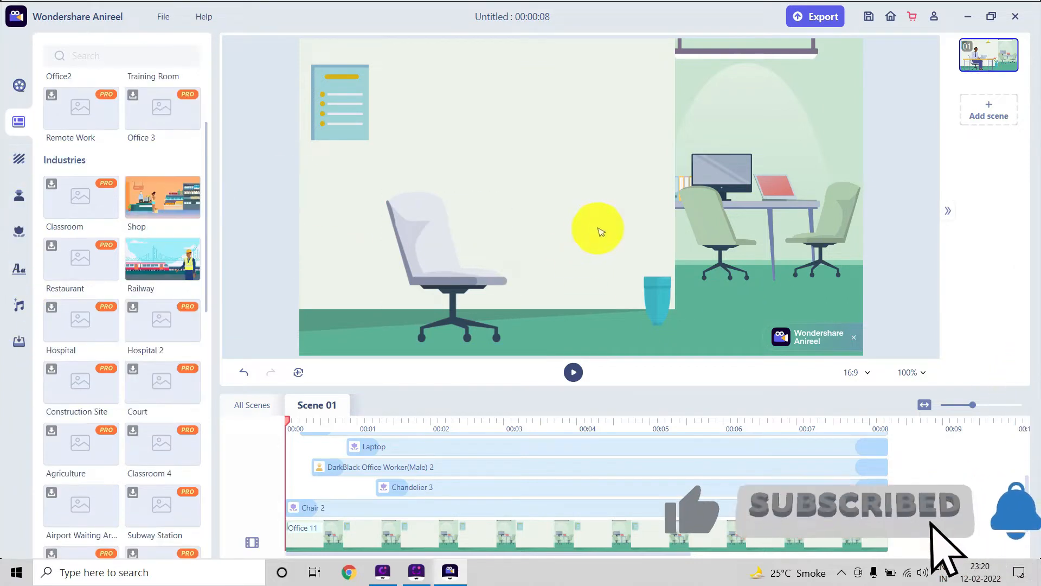
{"action": "left_click", "coordinate": [984, 110]}
{"action": "left_click_drag", "start_coordinate": [156, 197], "coordinate": [261, 198]}
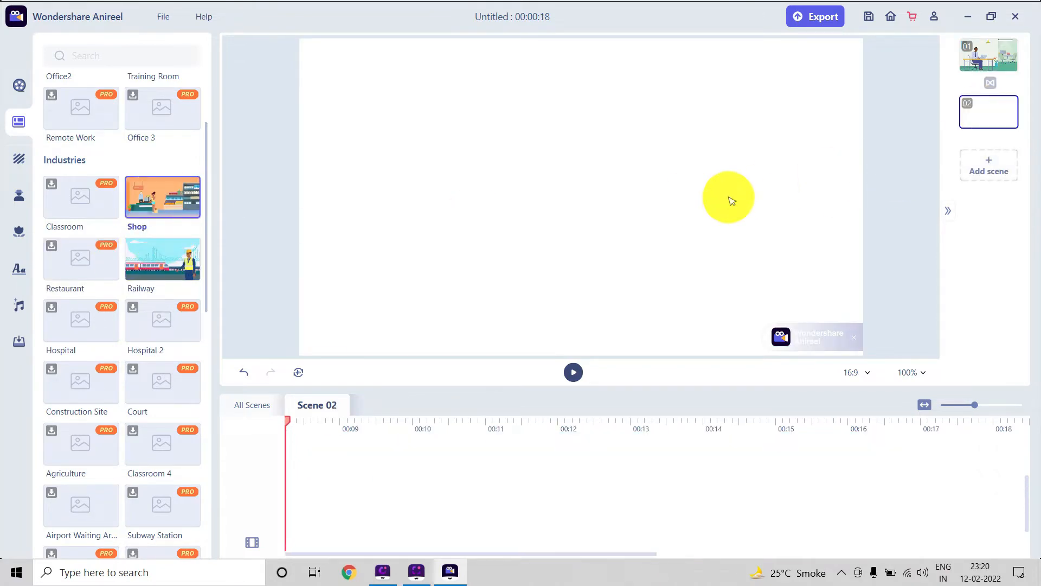
{"action": "left_click_drag", "start_coordinate": [731, 201], "coordinate": [728, 198]}
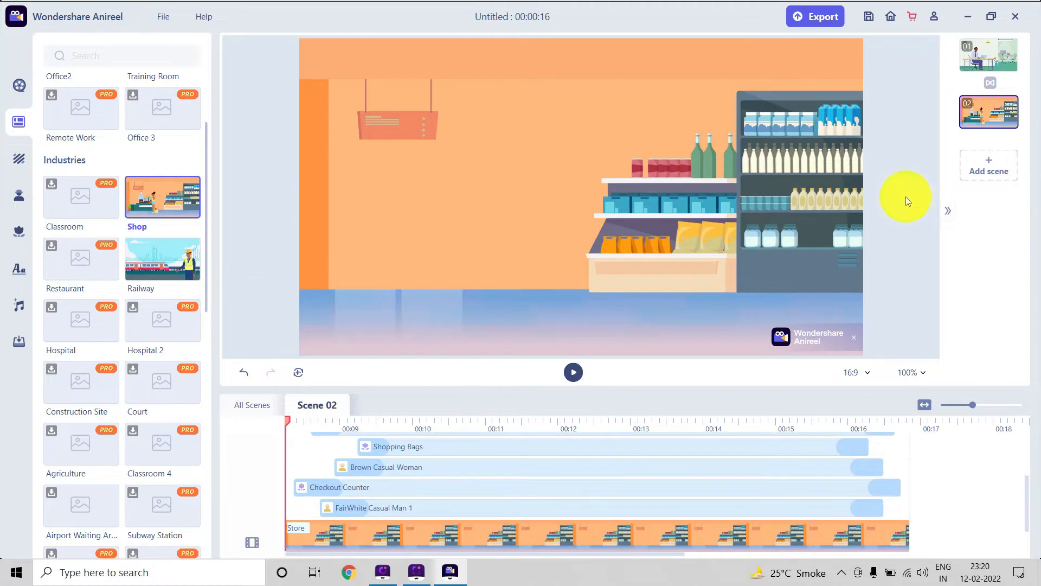
{"action": "left_click", "coordinate": [999, 160]}
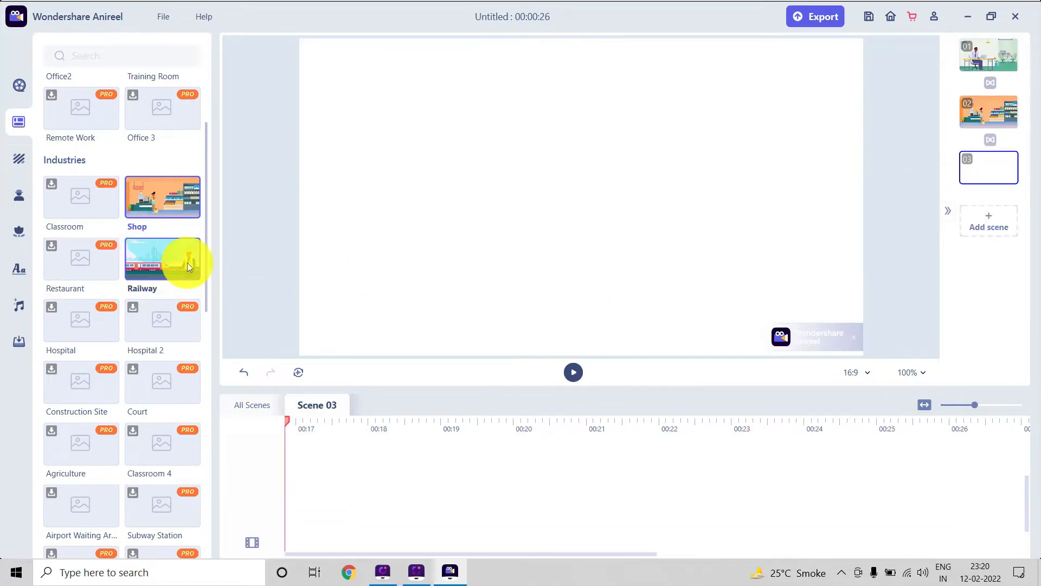
{"action": "left_click_drag", "start_coordinate": [187, 262], "coordinate": [436, 230]}
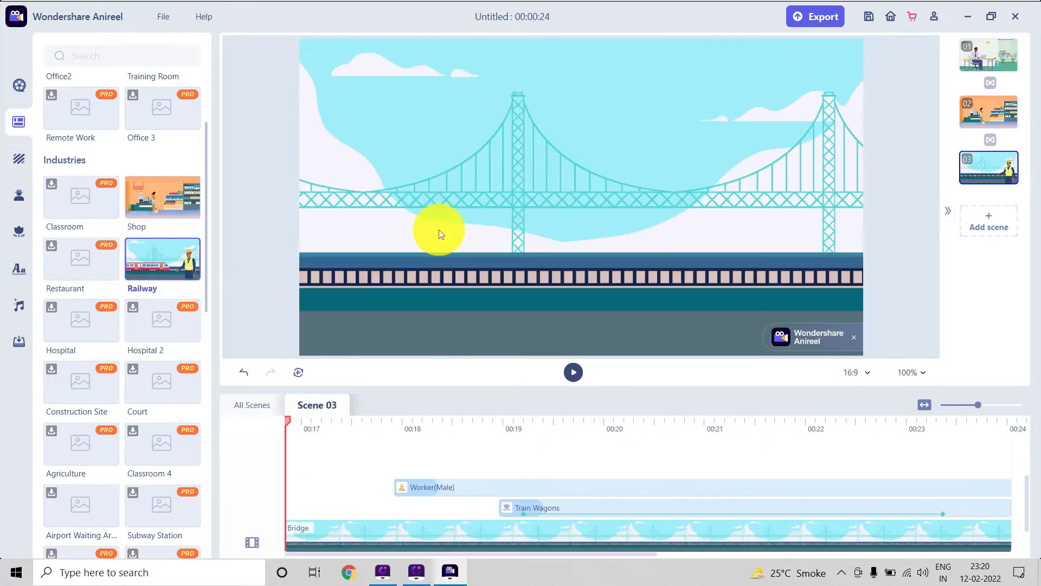
Add a fourth scene and fill it with the Opening 4 template from the Openings category.
{"action": "scroll", "coordinate": [132, 339], "scroll_direction": "down", "scroll_amount": 5}
{"action": "scroll", "coordinate": [131, 339], "scroll_direction": "down", "scroll_amount": 3}
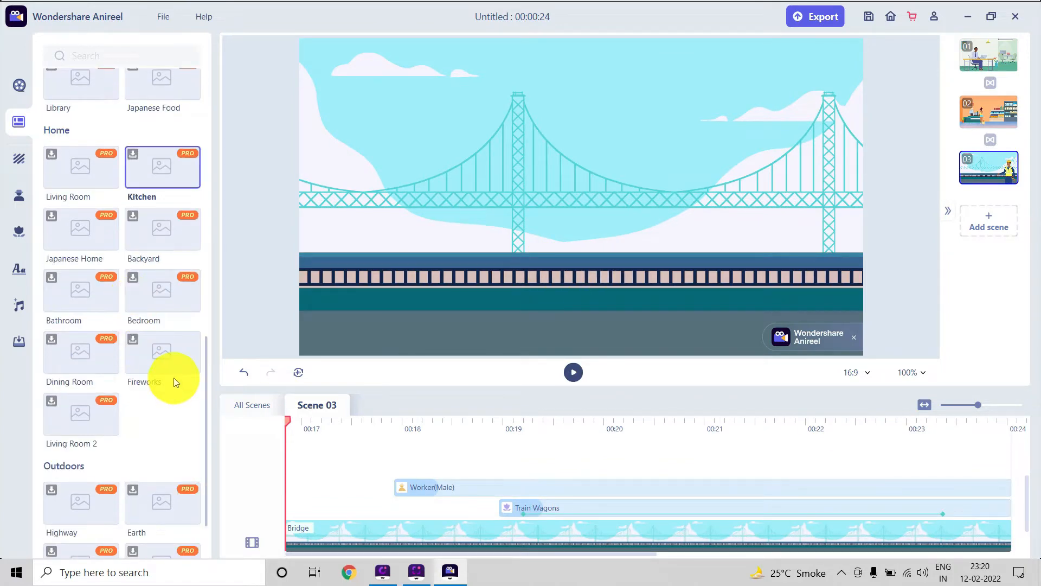
{"action": "scroll", "coordinate": [173, 378], "scroll_direction": "down", "scroll_amount": 10}
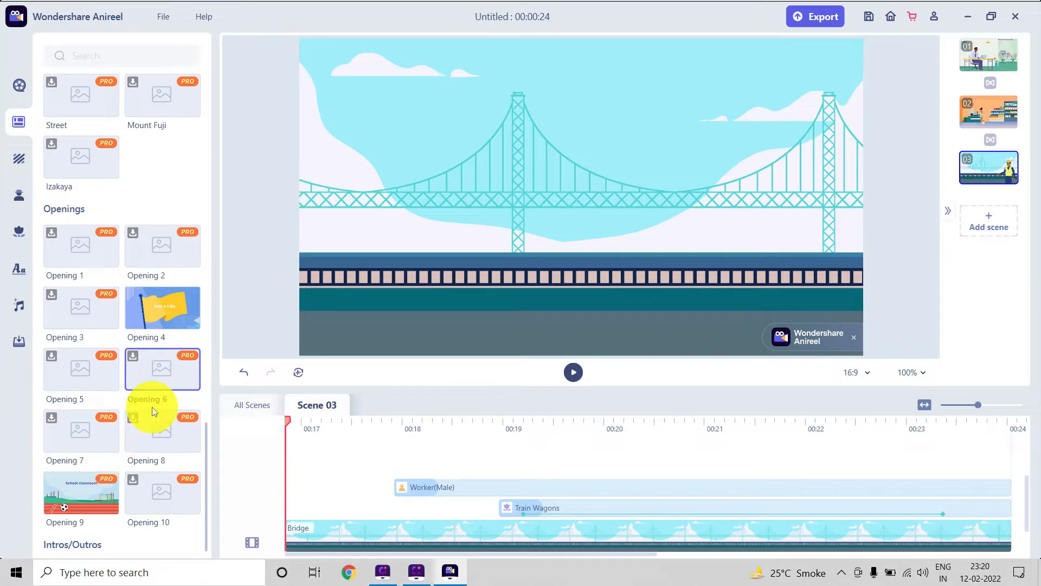
{"action": "scroll", "coordinate": [159, 327], "scroll_direction": "down", "scroll_amount": 10}
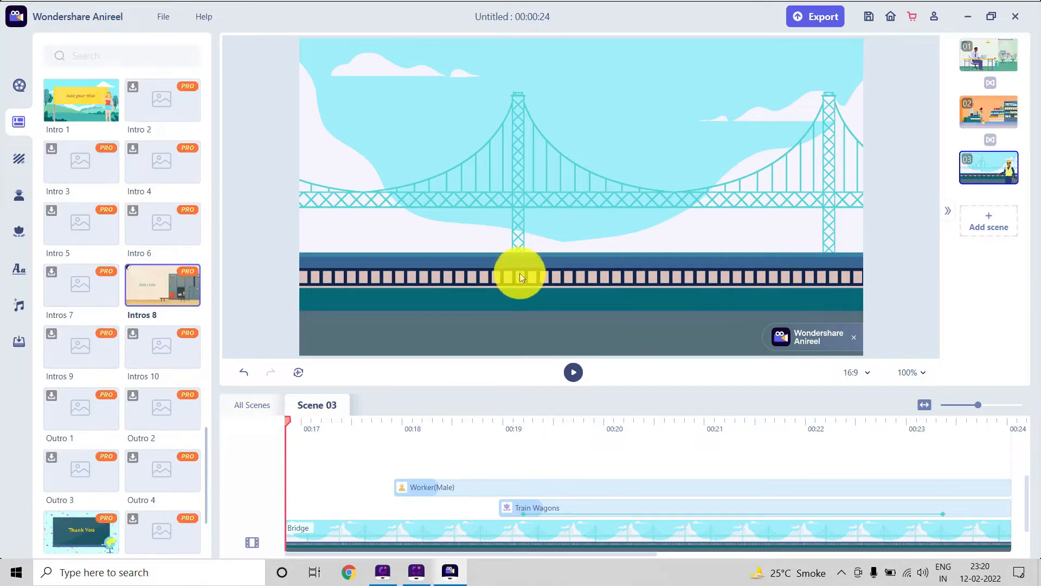
{"action": "scroll", "coordinate": [193, 213], "scroll_direction": "up", "scroll_amount": 3}
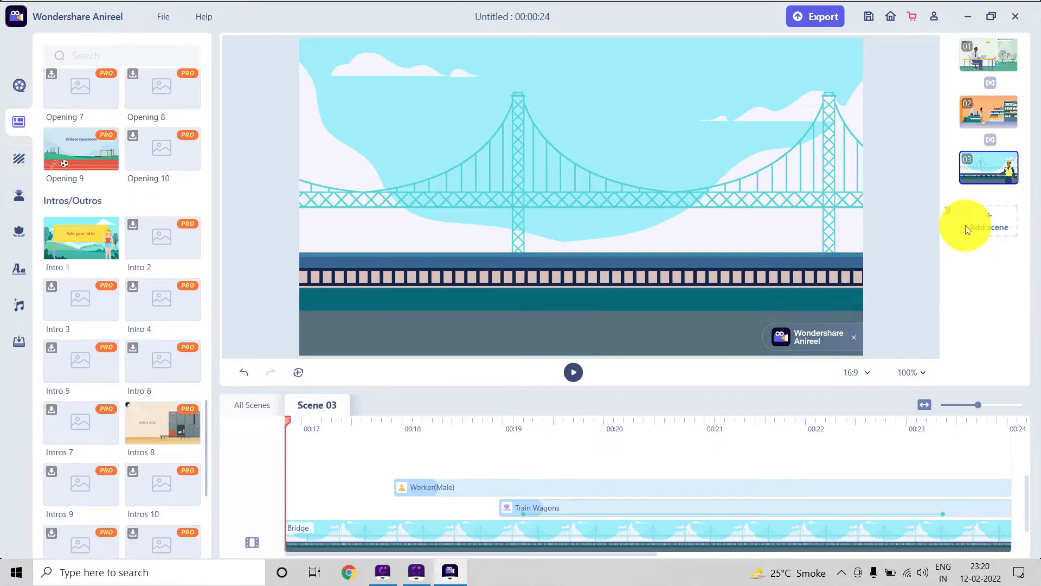
{"action": "left_click", "coordinate": [991, 222]}
{"action": "scroll", "coordinate": [102, 200], "scroll_direction": "down", "scroll_amount": 3}
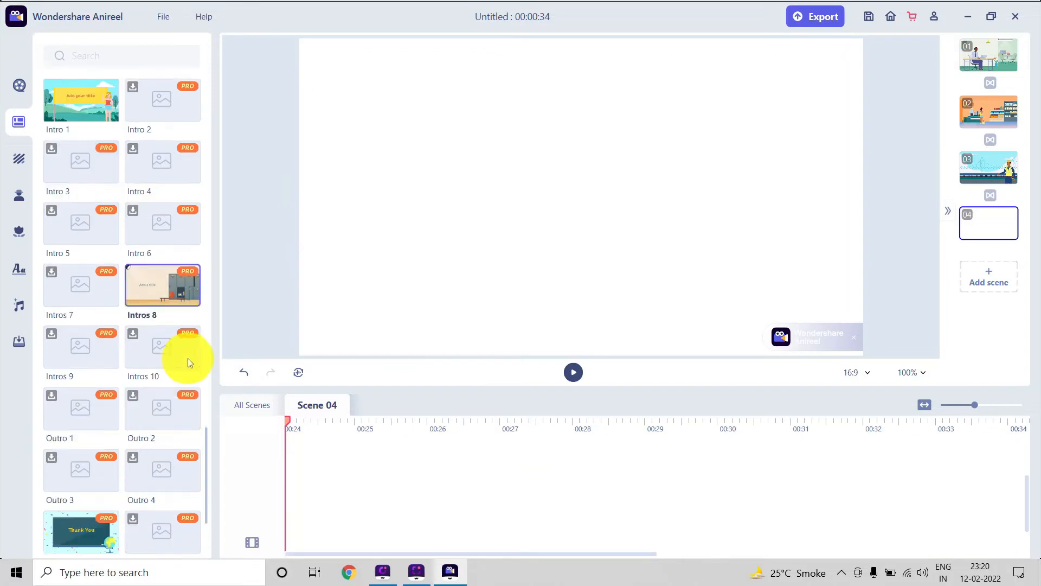
{"action": "scroll", "coordinate": [171, 302], "scroll_direction": "down", "scroll_amount": 3}
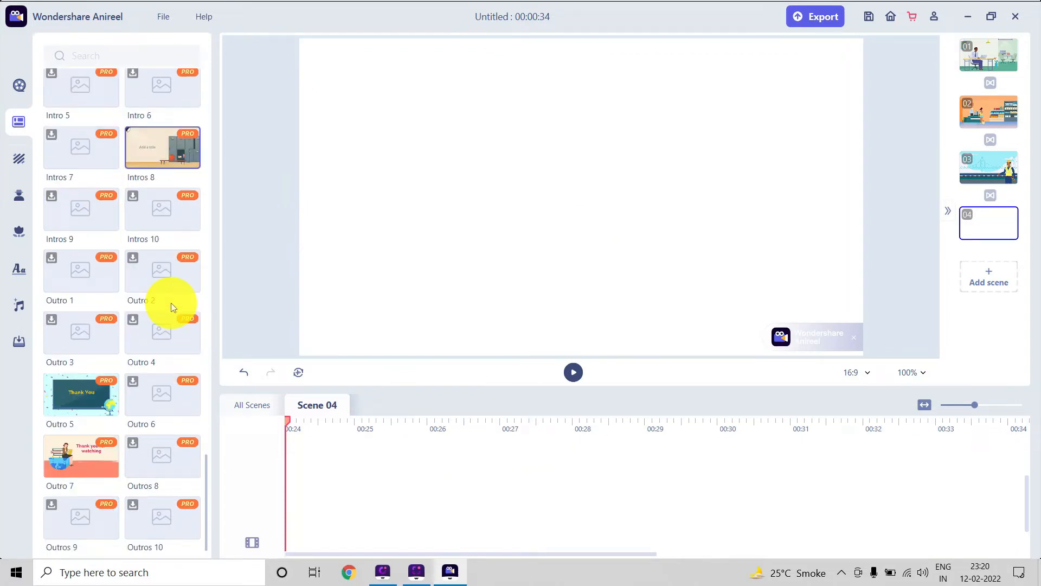
{"action": "left_click", "coordinate": [163, 370]}
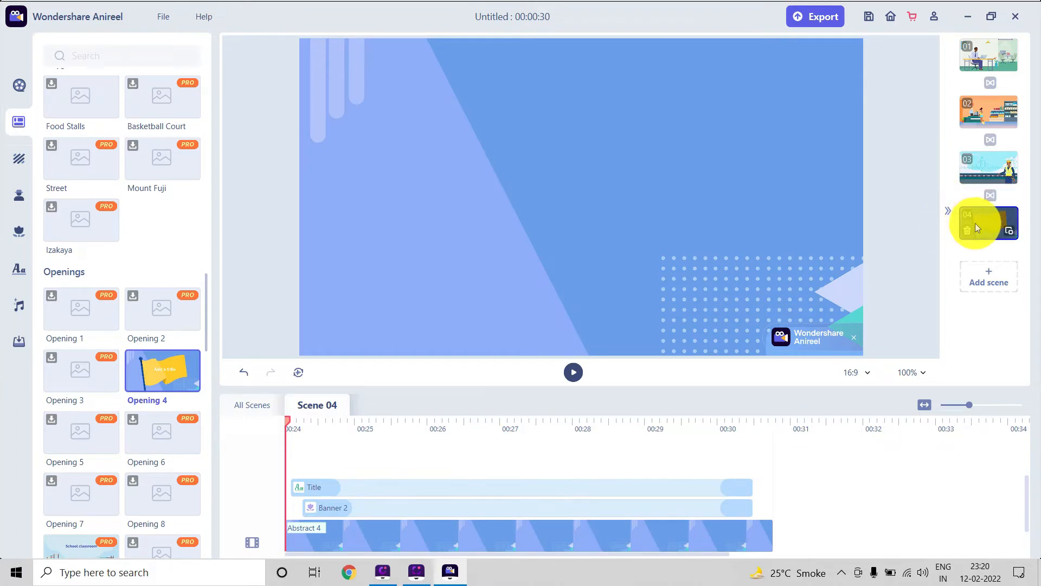
Reorder the scenes so the Opening 4 scene comes first and the office scene comes third.
{"action": "left_click_drag", "start_coordinate": [975, 223], "coordinate": [985, 63]}
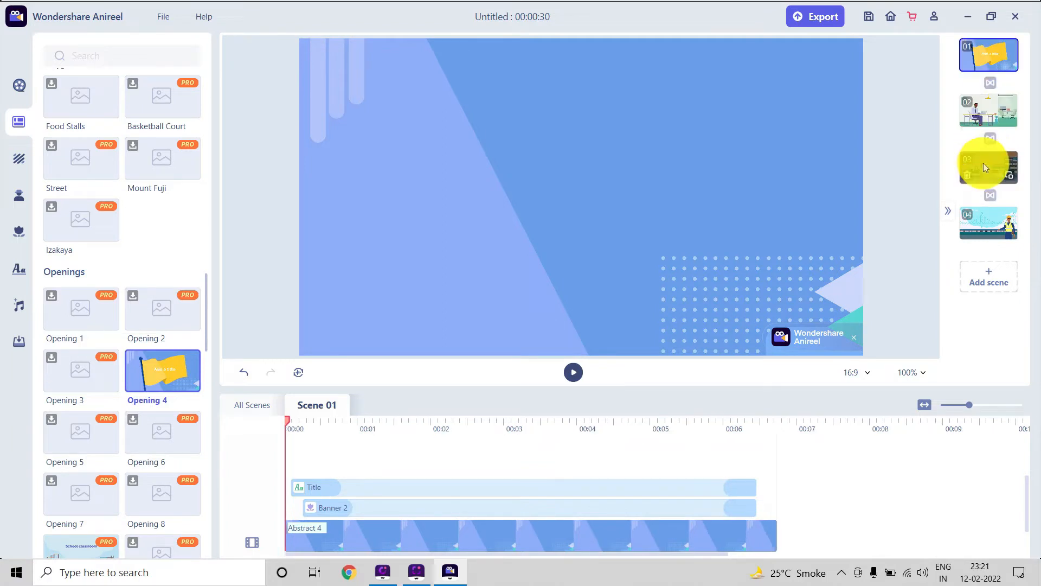
{"action": "left_click_drag", "start_coordinate": [982, 106], "coordinate": [986, 167]}
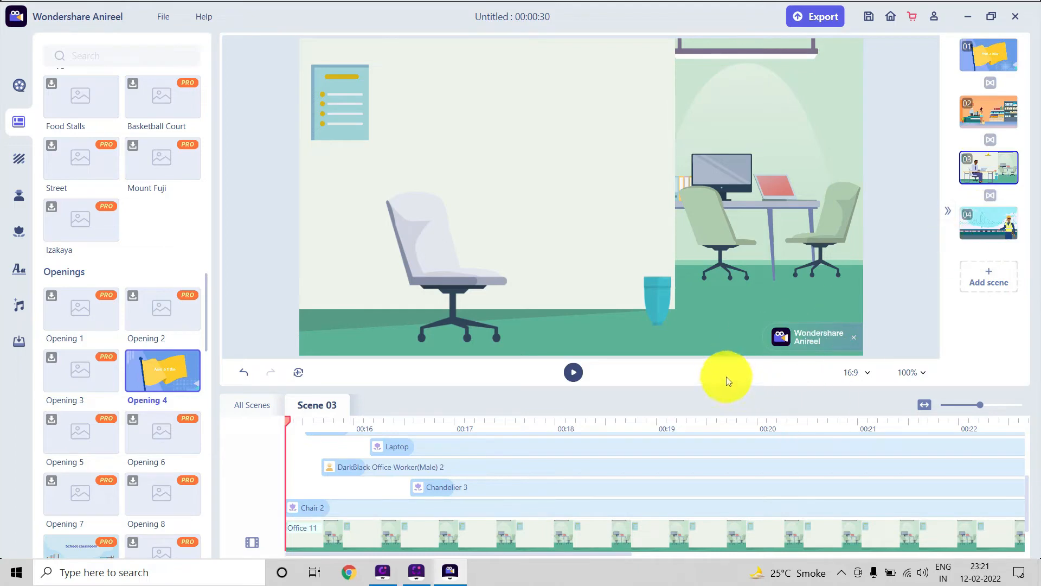
Play the opening scene until its flag title shows, and replace the title text with "Hello".
{"action": "left_click", "coordinate": [984, 59]}
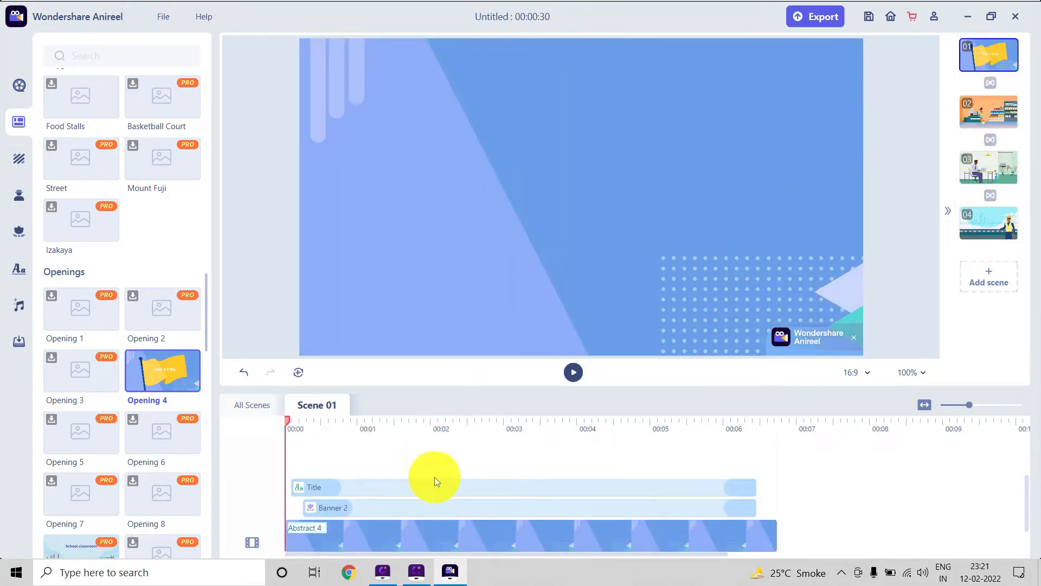
{"action": "left_click", "coordinate": [573, 372]}
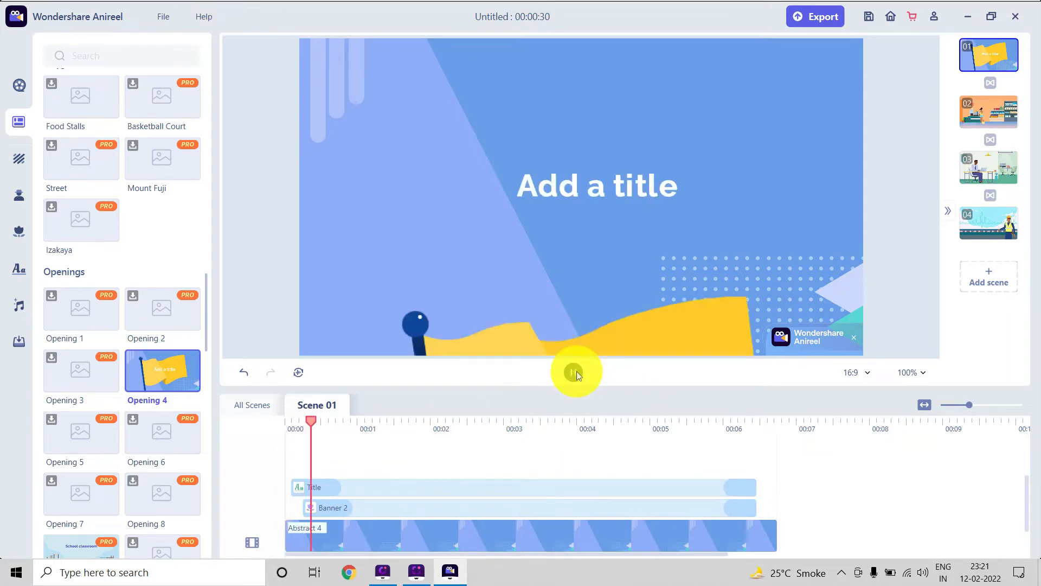
{"action": "left_click", "coordinate": [577, 239]}
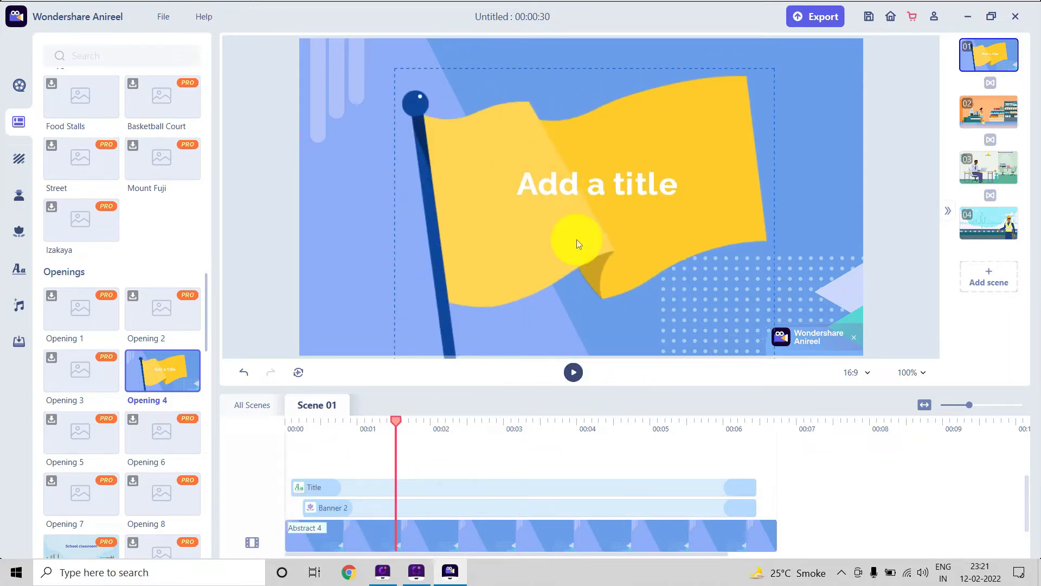
{"action": "left_click", "coordinate": [581, 197]}
{"action": "double_click", "coordinate": [642, 196]}
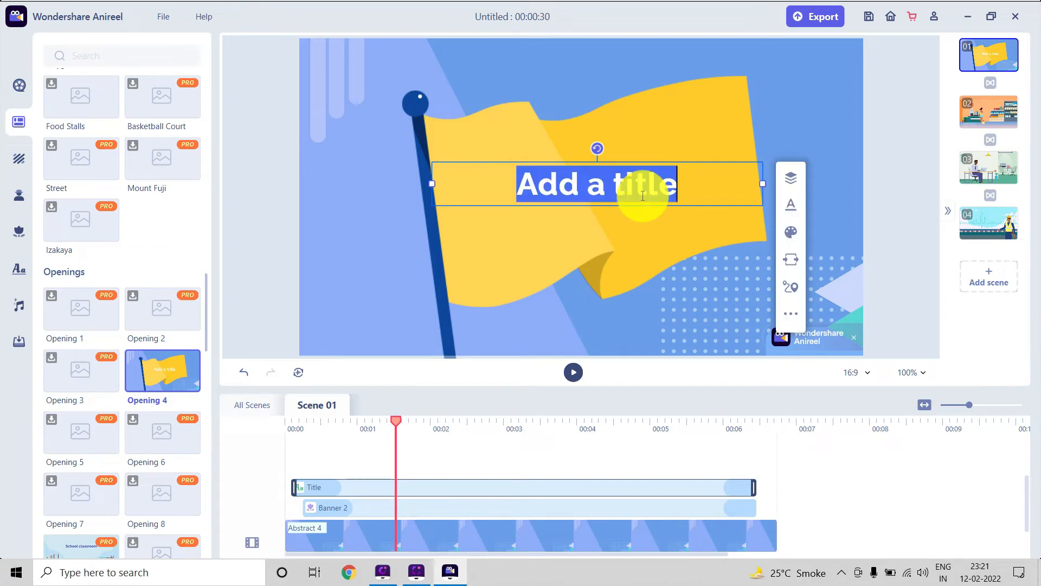
{"action": "type", "text": "Hello"}
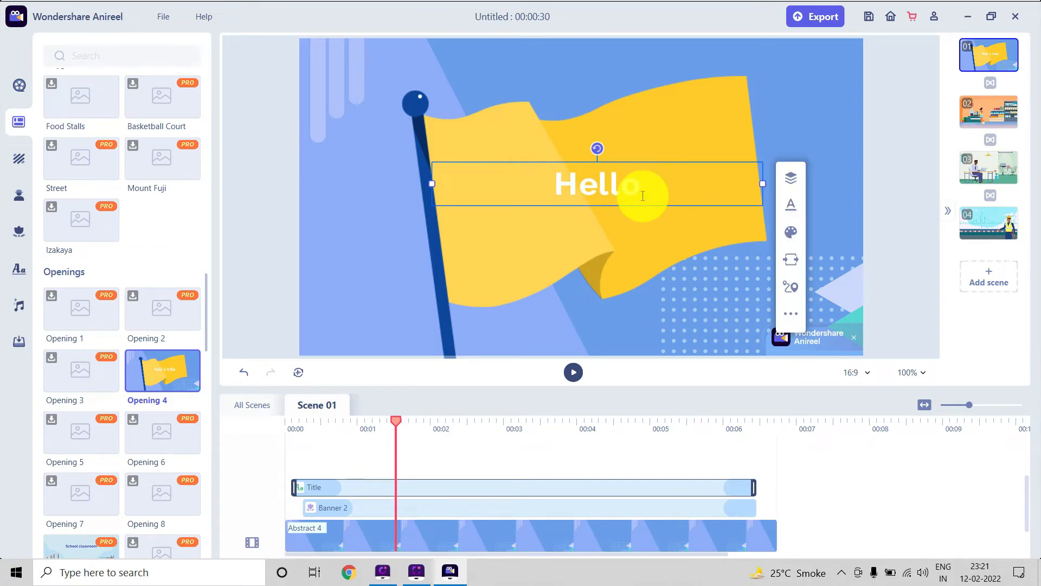
Set the "Hello" title's font size to 150 and try the italic style on it.
{"action": "left_click", "coordinate": [796, 210]}
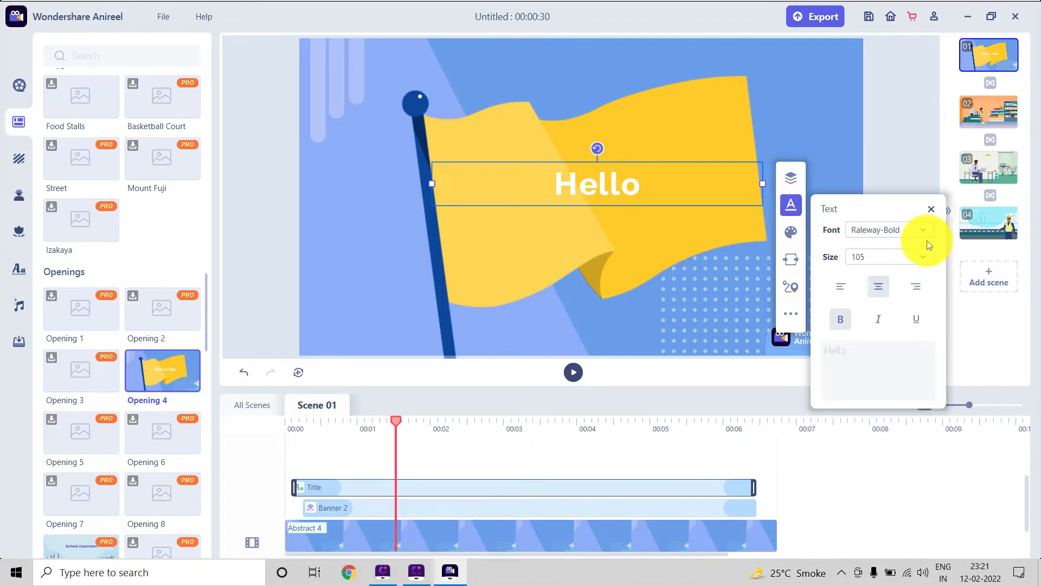
{"action": "left_click", "coordinate": [900, 257]}
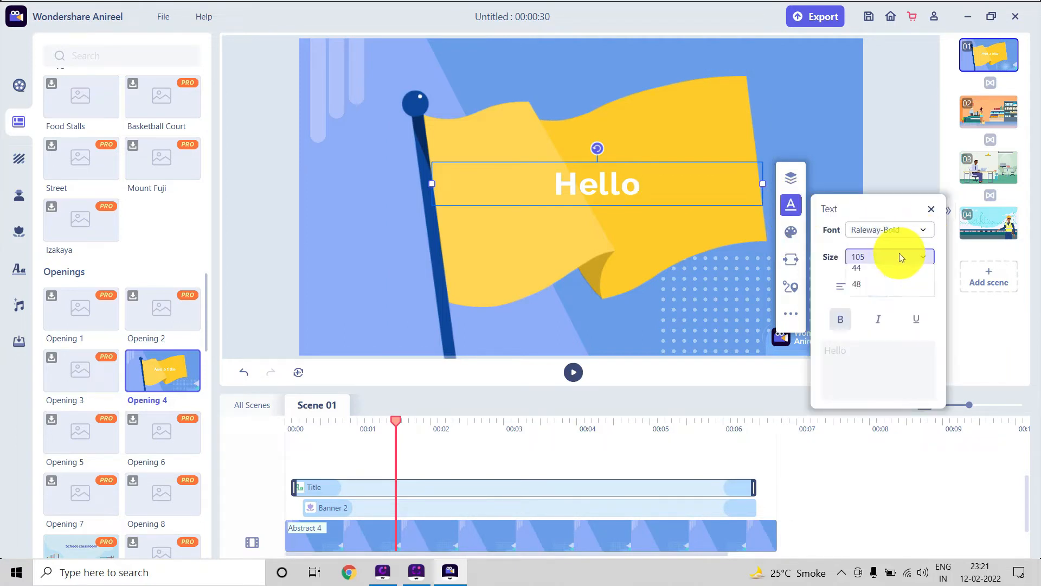
{"action": "scroll", "coordinate": [898, 312], "scroll_direction": "down", "scroll_amount": 3}
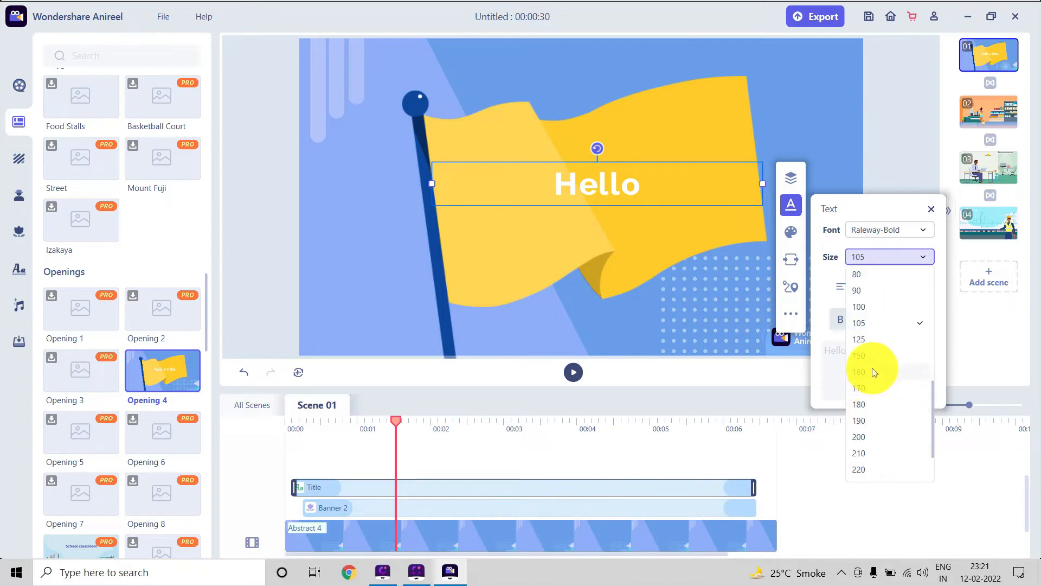
{"action": "left_click", "coordinate": [867, 355]}
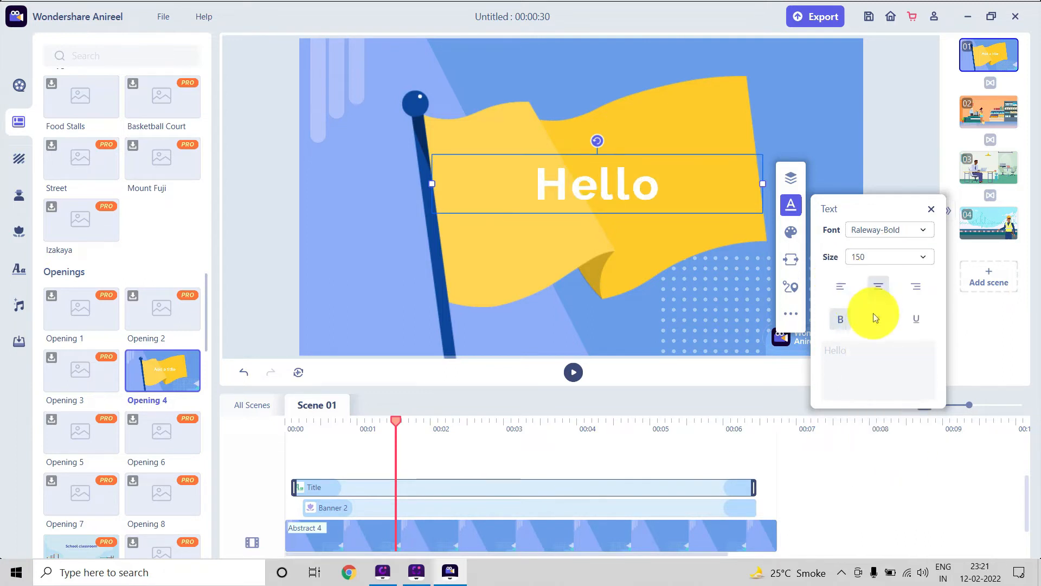
{"action": "left_click", "coordinate": [874, 315]}
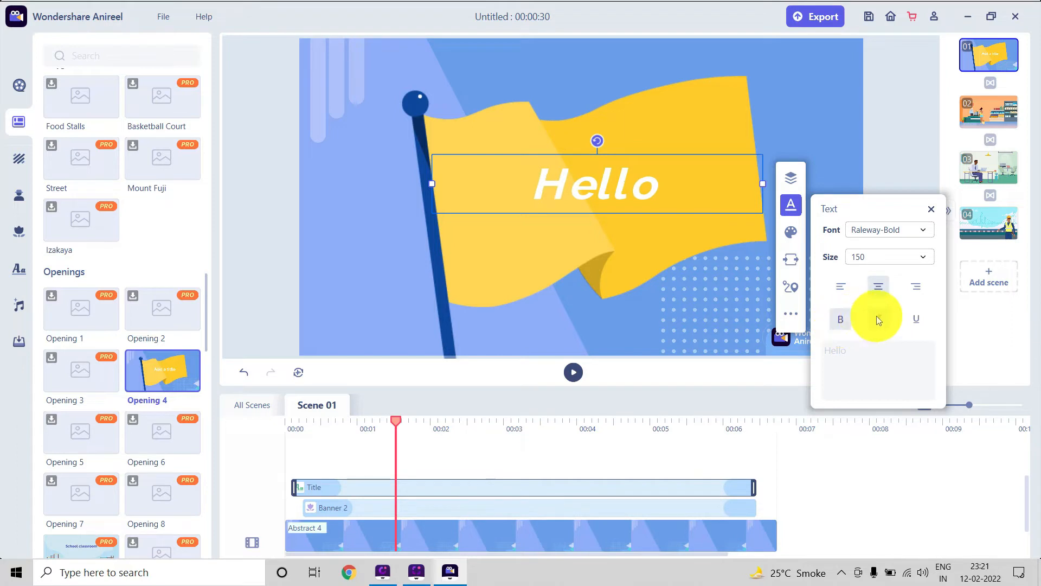
{"action": "left_click", "coordinate": [879, 318]}
Try several text colours, such as dark green and orange, on the "Hello" title.
{"action": "left_click", "coordinate": [791, 233]}
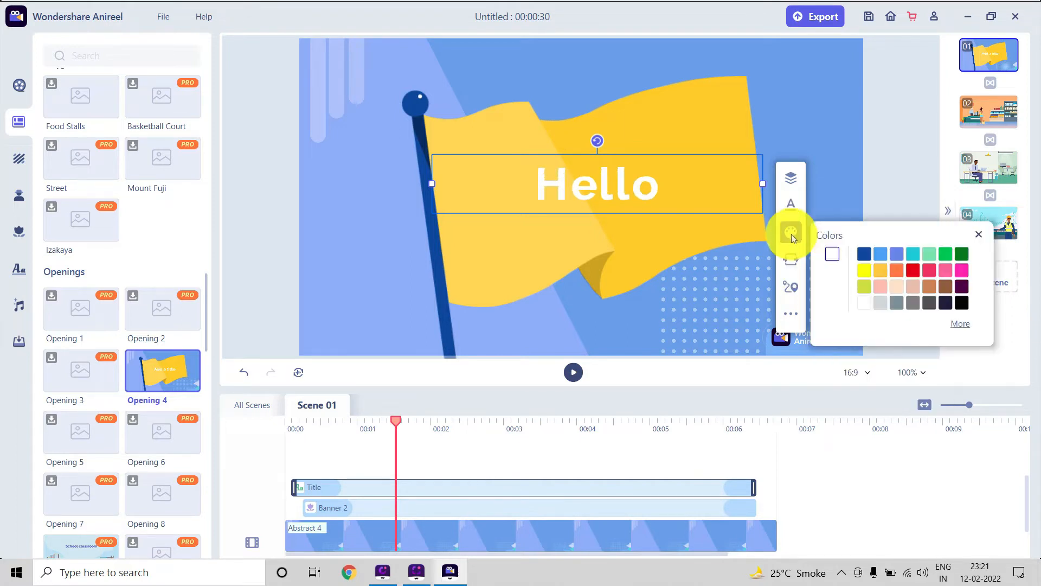
{"action": "left_click", "coordinate": [963, 254]}
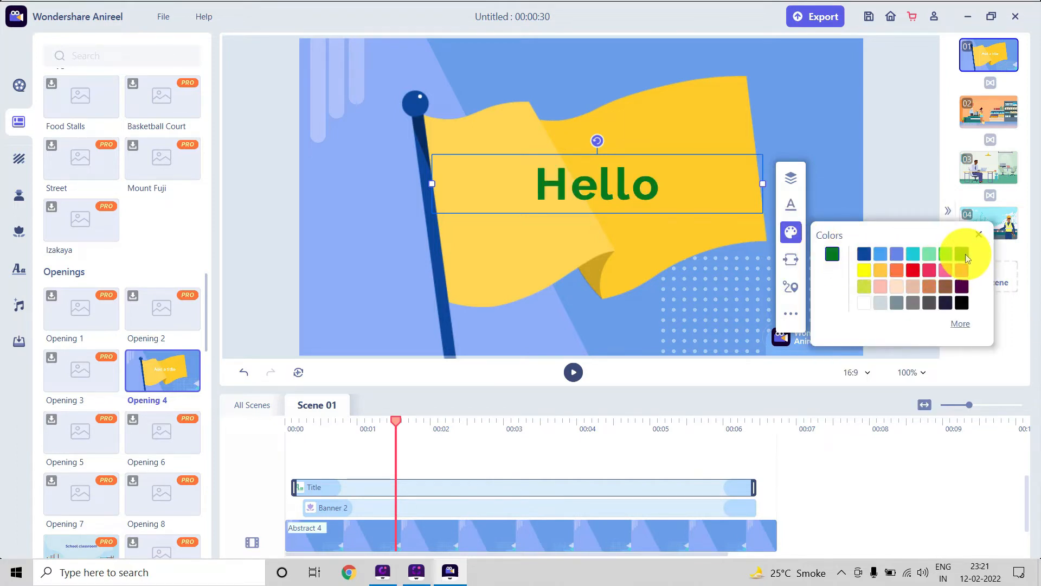
{"action": "left_click", "coordinate": [944, 288]}
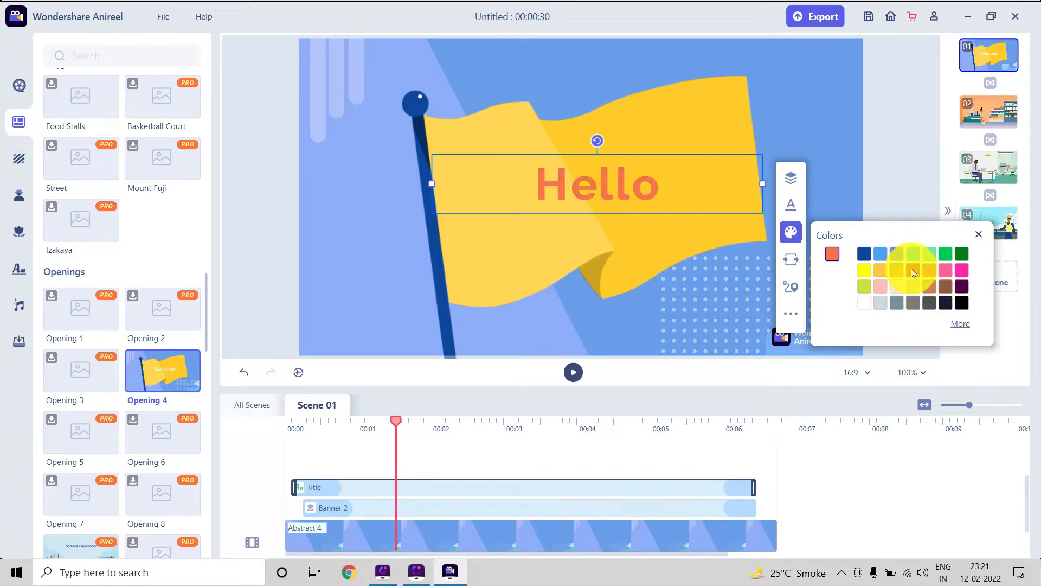
{"action": "left_click", "coordinate": [912, 269]}
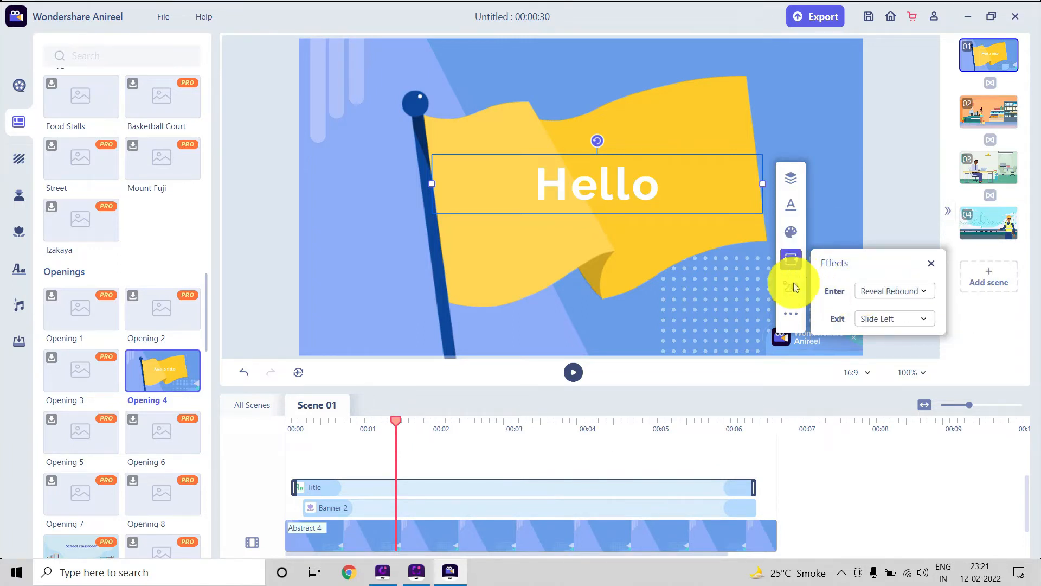
Look through the title's motion path presets and flip options, and deselect the title.
{"action": "left_click", "coordinate": [792, 286]}
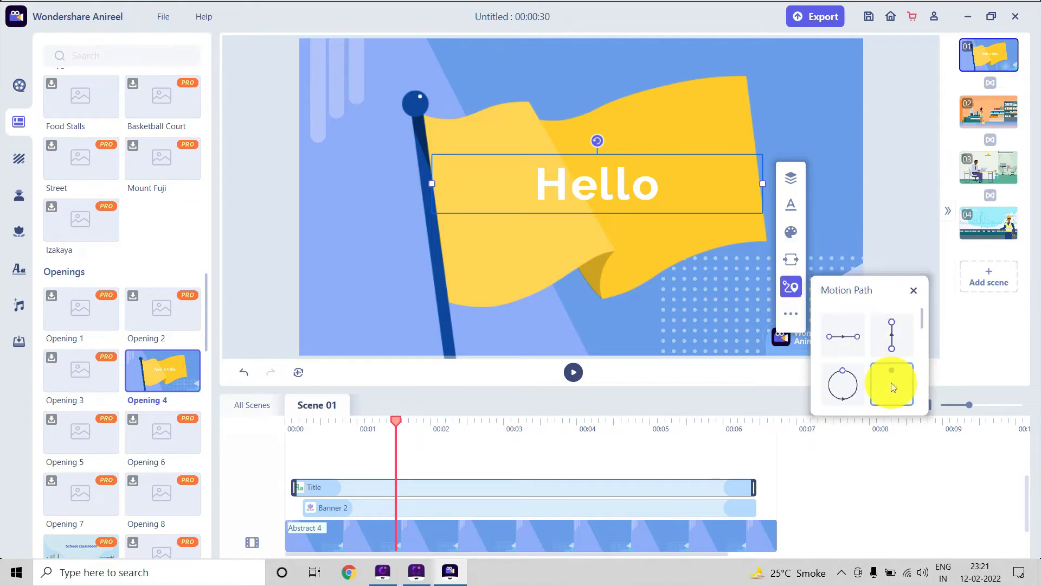
{"action": "left_click", "coordinate": [791, 314]}
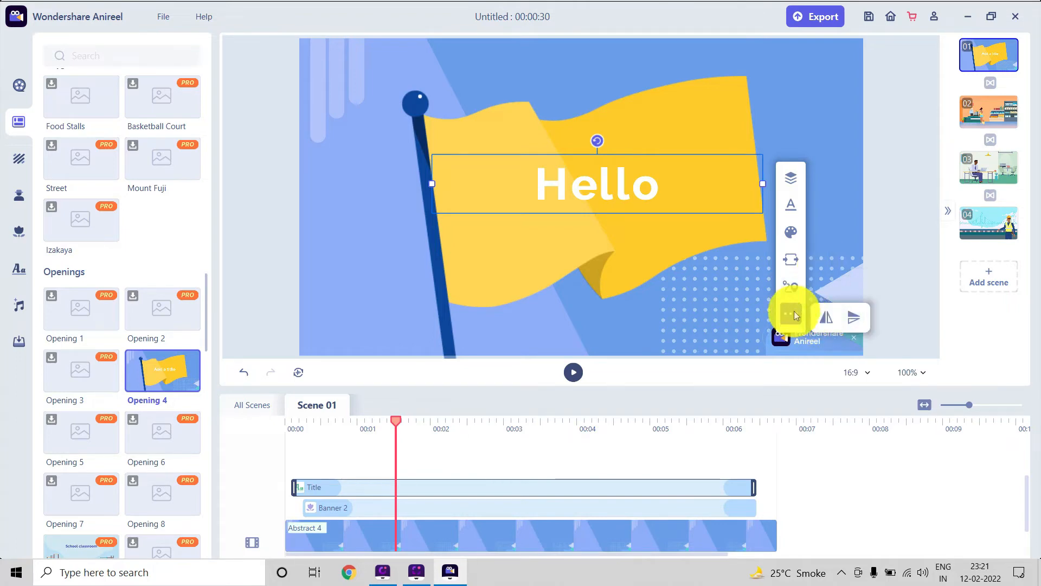
{"action": "left_click", "coordinate": [843, 243]}
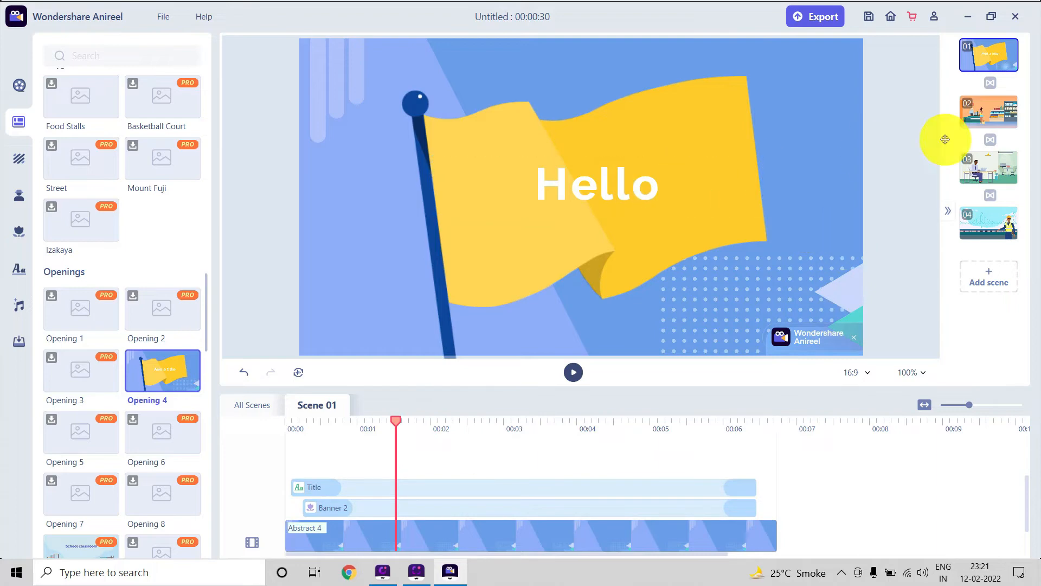
Open the shop scene and play it through to review its characters, objects and tracks.
{"action": "left_click", "coordinate": [986, 110]}
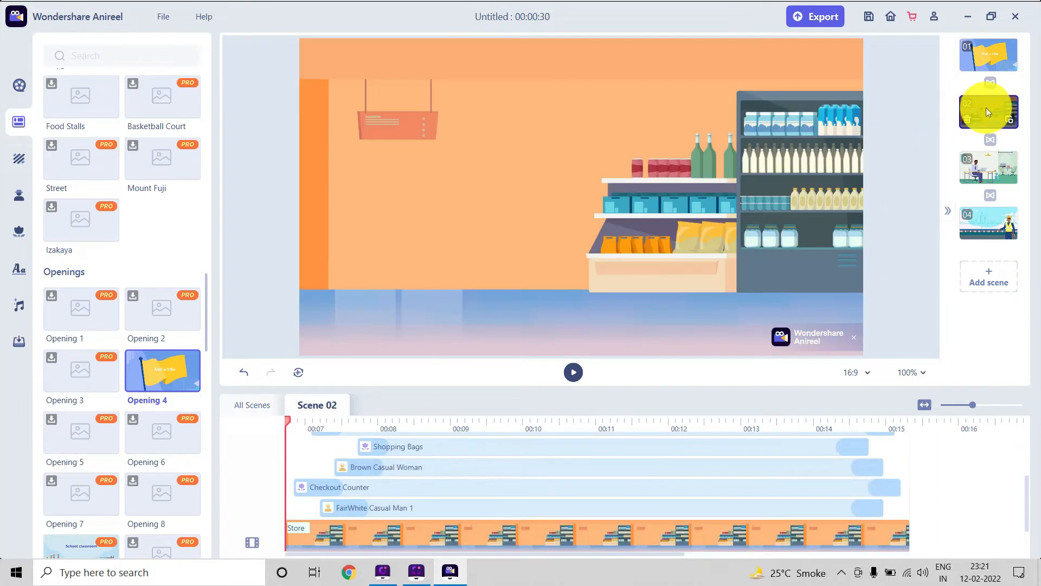
{"action": "left_click", "coordinate": [573, 372]}
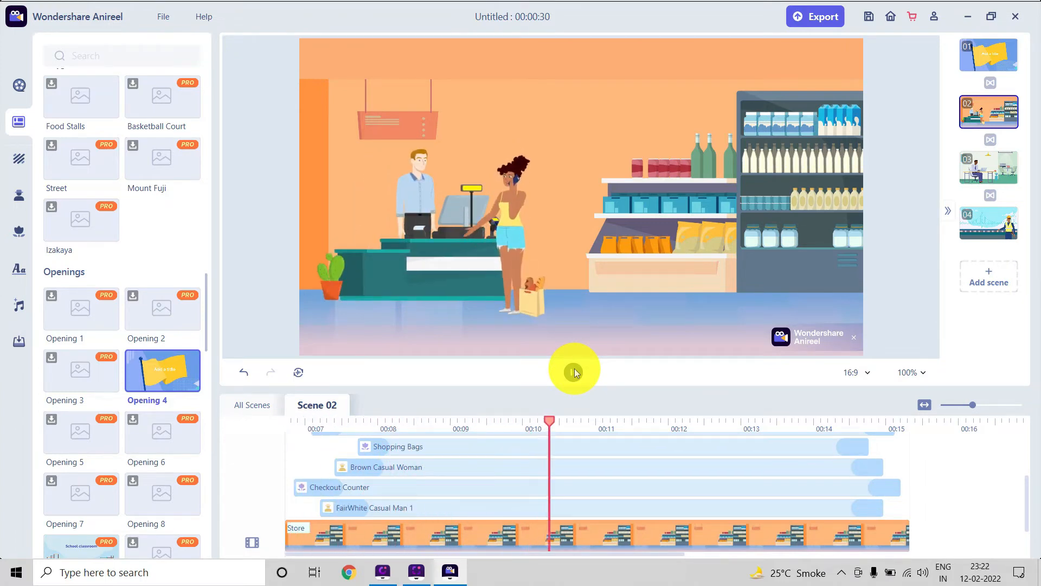
{"action": "scroll", "coordinate": [632, 482], "scroll_direction": "up", "scroll_amount": 1}
{"action": "scroll", "coordinate": [633, 481], "scroll_direction": "up", "scroll_amount": 2}
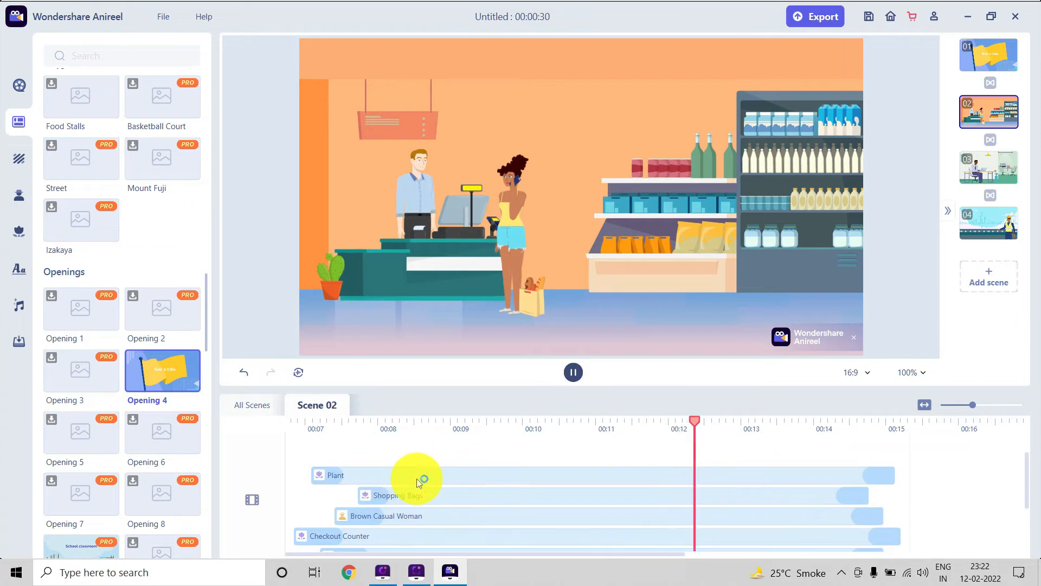
{"action": "left_click", "coordinate": [573, 372]}
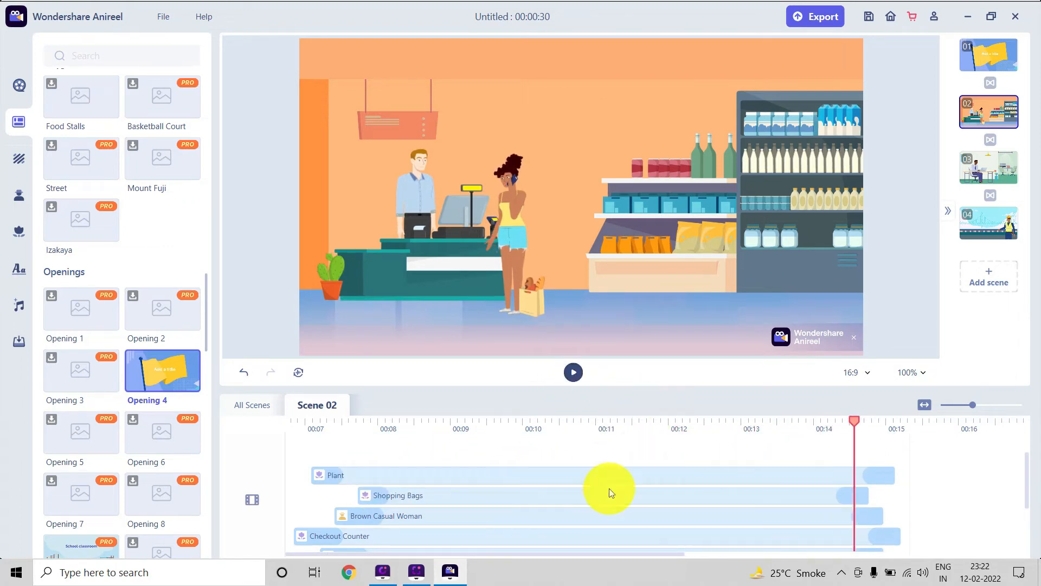
Move the plant beside the store shelves and the shopping bag in front of the checkout counter, and replay the scene.
{"action": "left_click", "coordinate": [463, 477]}
{"action": "left_click_drag", "start_coordinate": [337, 274], "coordinate": [466, 299]}
{"action": "left_click", "coordinate": [572, 374]}
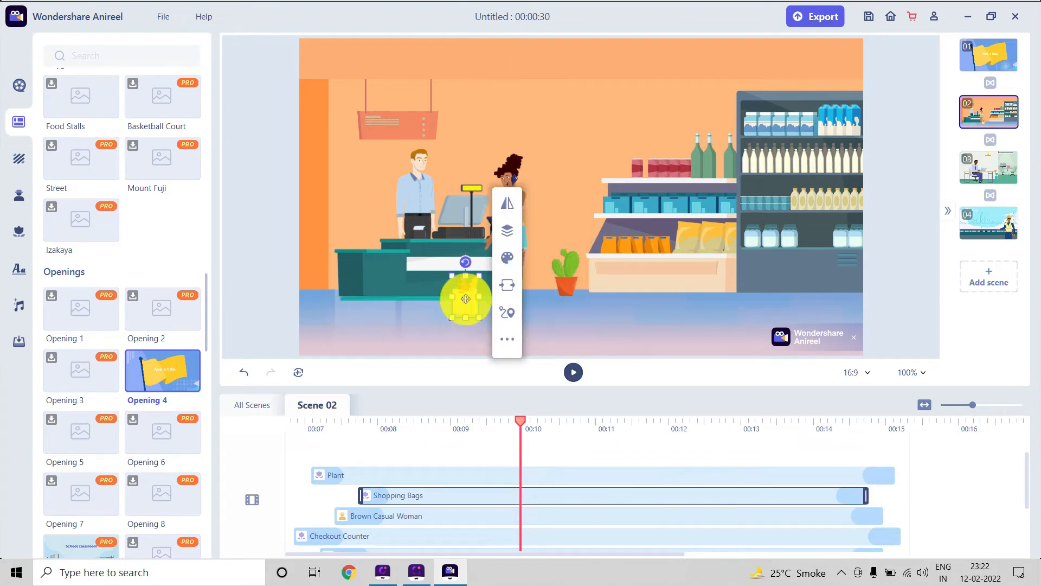
{"action": "left_click", "coordinate": [573, 373]}
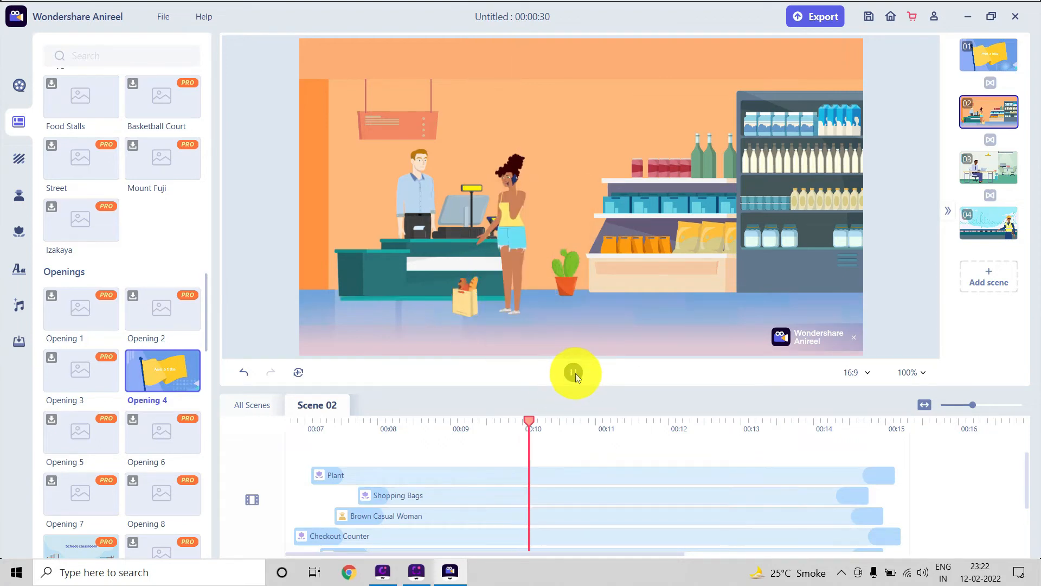
Reposition the woman beside the checkout counter and shift the counter left toward the wall.
{"action": "left_click", "coordinate": [515, 247]}
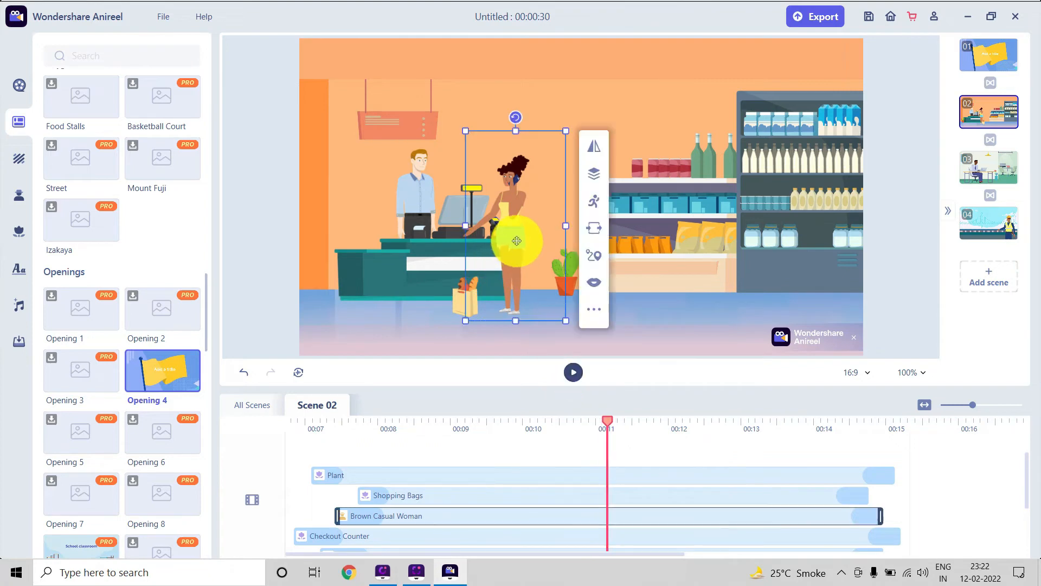
{"action": "left_click_drag", "start_coordinate": [515, 246], "coordinate": [645, 236]}
{"action": "left_click_drag", "start_coordinate": [869, 228], "coordinate": [525, 235]}
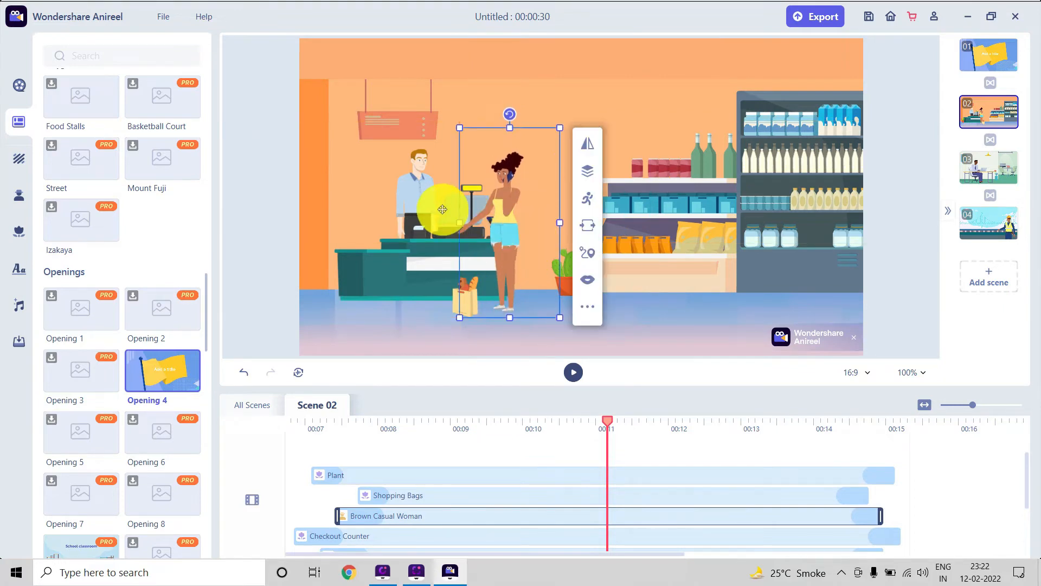
{"action": "left_click", "coordinate": [393, 205]}
{"action": "left_click_drag", "start_coordinate": [420, 210], "coordinate": [393, 209]}
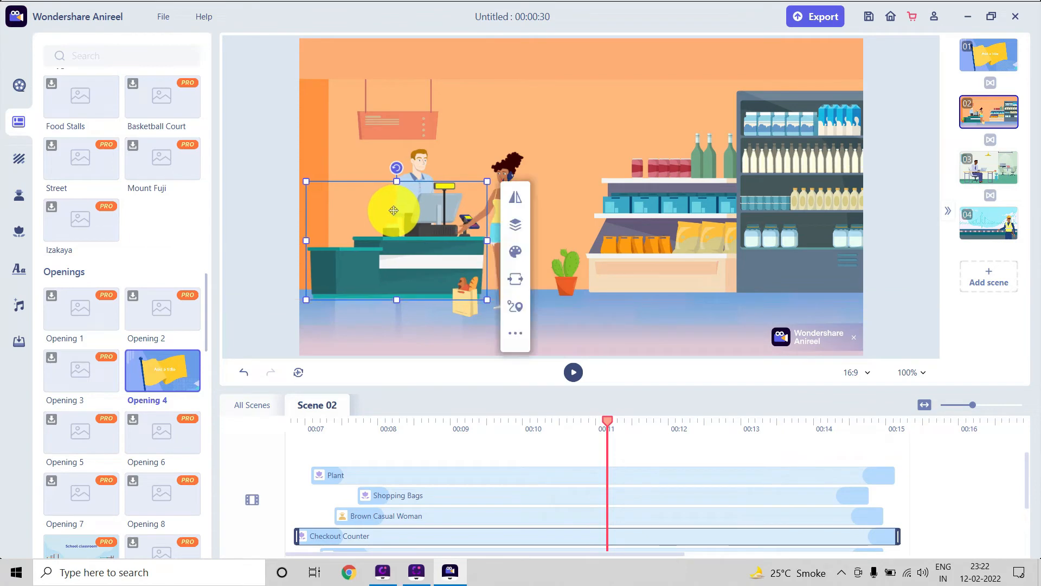
{"action": "left_click", "coordinate": [603, 265]}
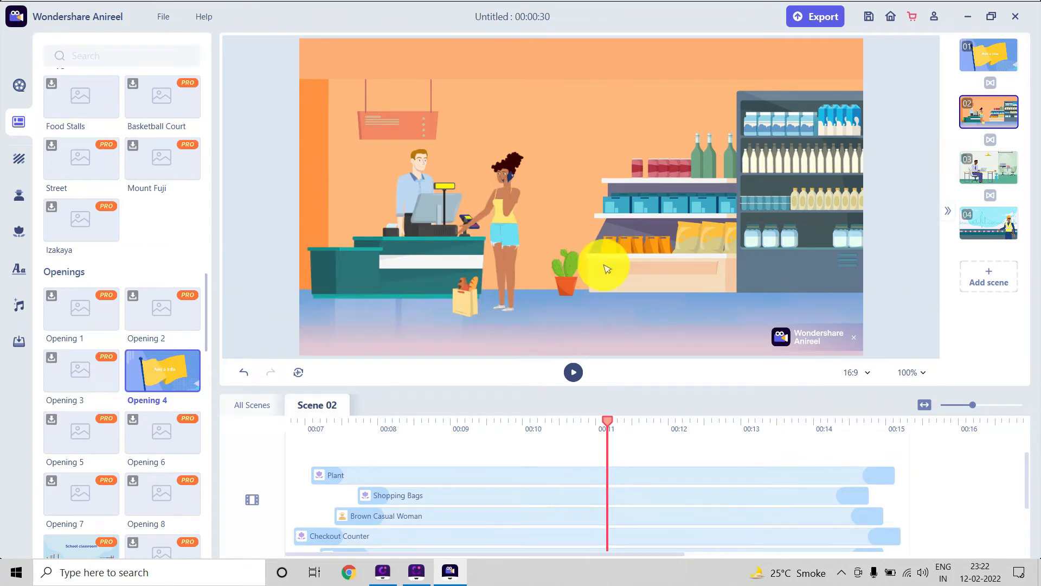
Play part of the shop scene to check the rearranged layout.
{"action": "left_click", "coordinate": [573, 375]}
{"action": "left_click", "coordinate": [572, 375]}
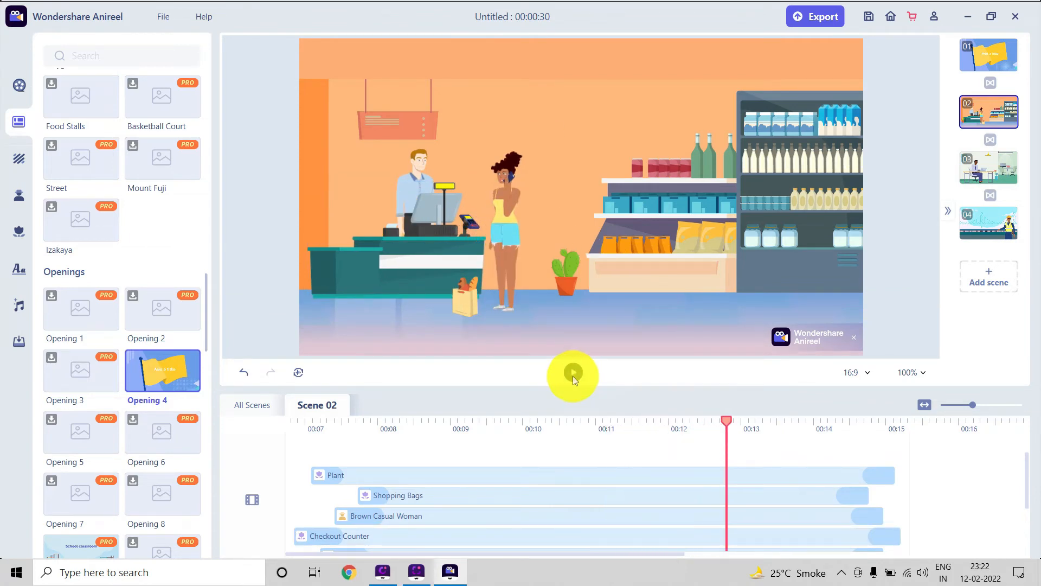
{"action": "scroll", "coordinate": [624, 485], "scroll_direction": "down", "scroll_amount": 1}
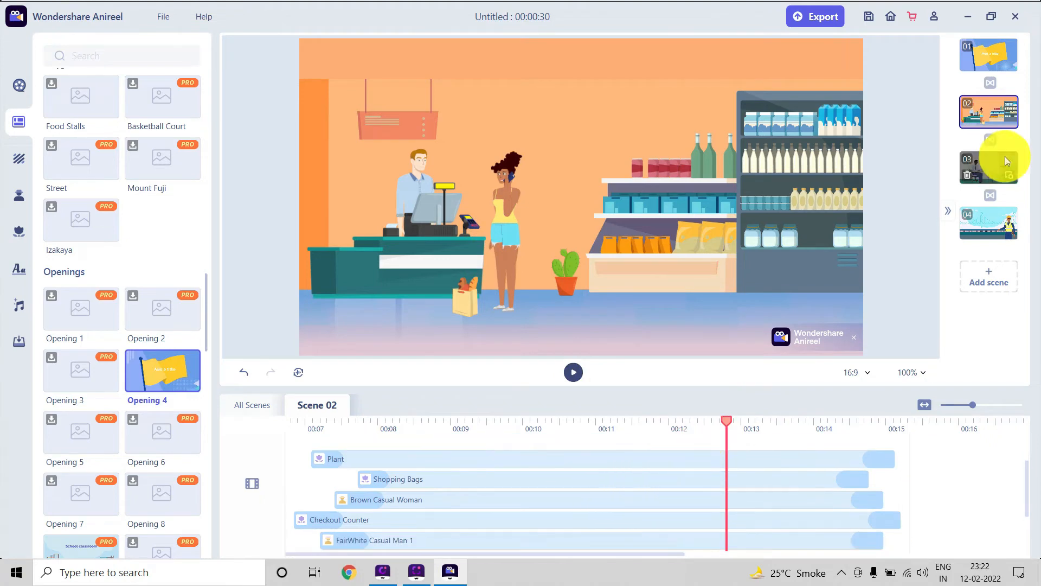
Open the office scene at a moment when the worker is visible, and move the desk slightly left.
{"action": "left_click", "coordinate": [989, 165]}
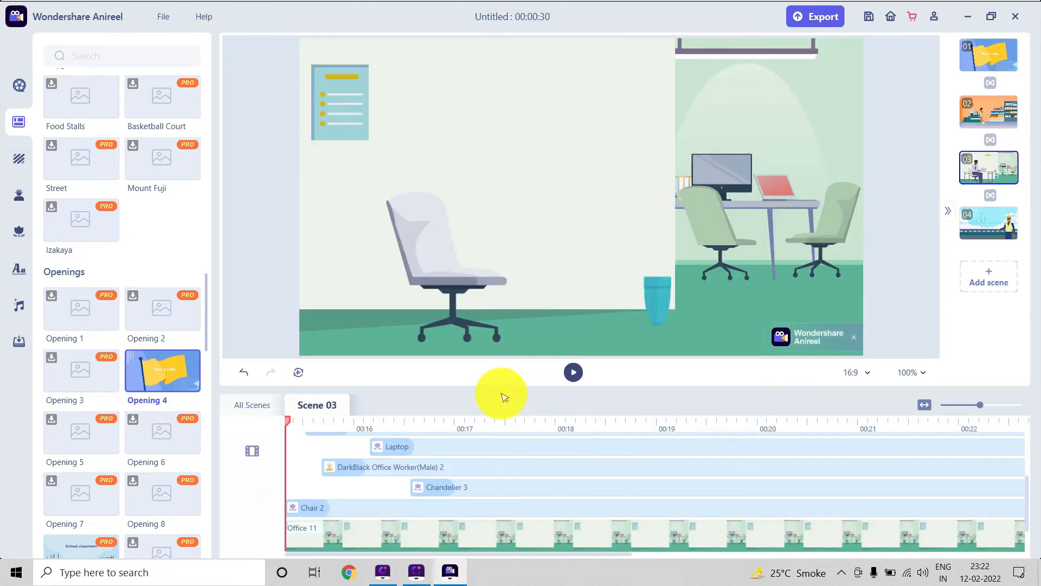
{"action": "left_click", "coordinate": [566, 509]}
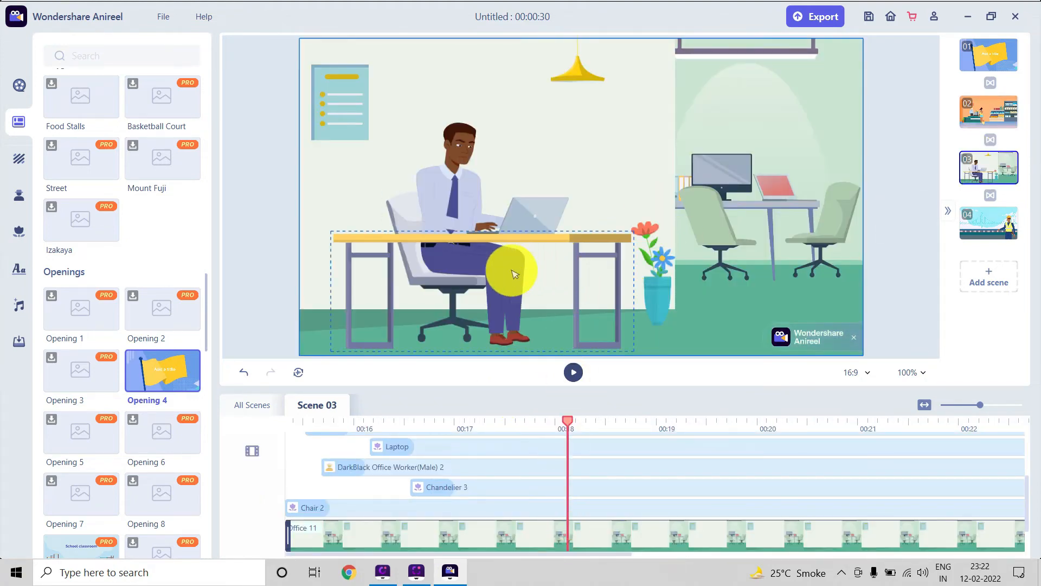
{"action": "mouse_move", "coordinate": [514, 269]}
{"action": "left_mouse_down"}
{"action": "mouse_move", "coordinate": [596, 280]}
{"action": "mouse_move", "coordinate": [510, 287]}
{"action": "mouse_move", "coordinate": [481, 266]}
{"action": "mouse_move", "coordinate": [497, 271]}
{"action": "left_mouse_up"}
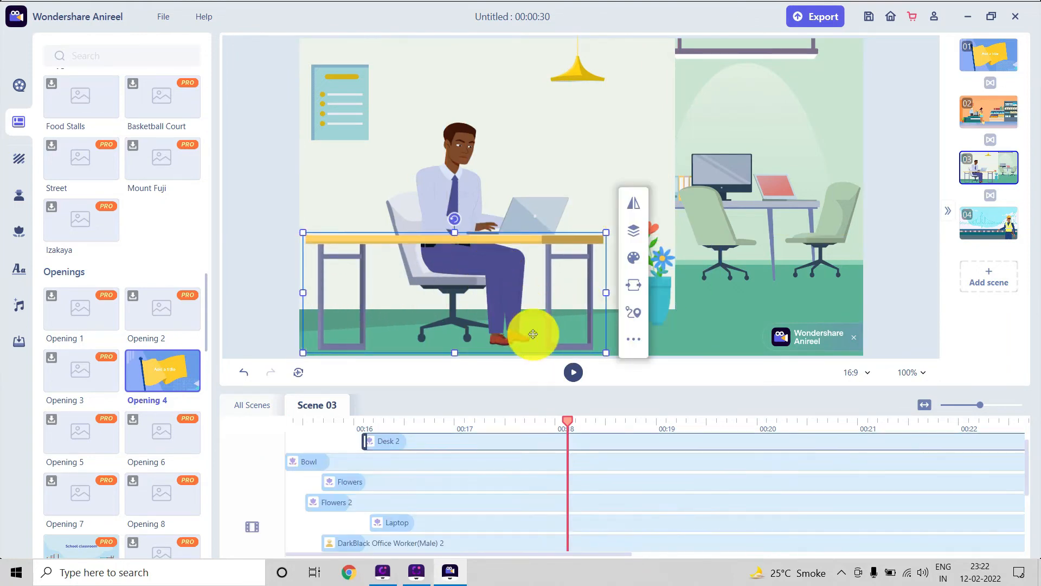
Show all scenes together fitted to the timeline and look through their tracks.
{"action": "left_click", "coordinate": [252, 405]}
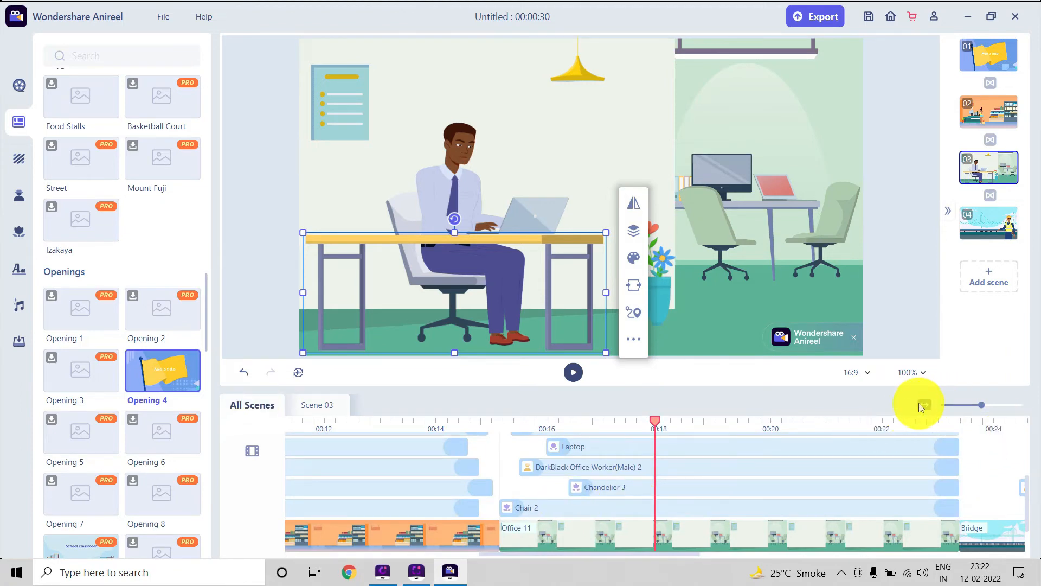
{"action": "left_click", "coordinate": [925, 406]}
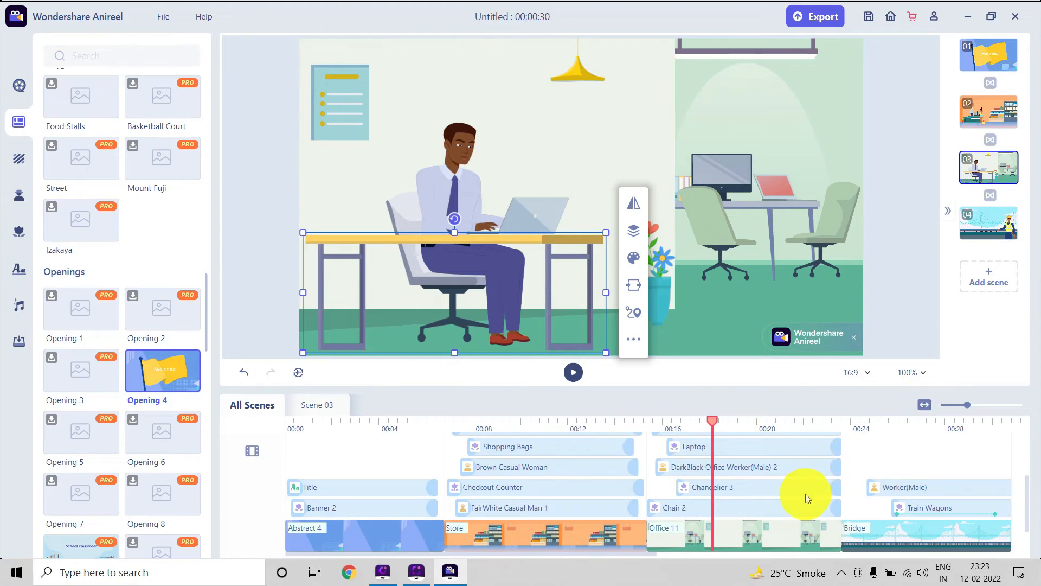
{"action": "scroll", "coordinate": [805, 494], "scroll_direction": "down", "scroll_amount": 2}
{"action": "scroll", "coordinate": [800, 505], "scroll_direction": "up", "scroll_amount": 2}
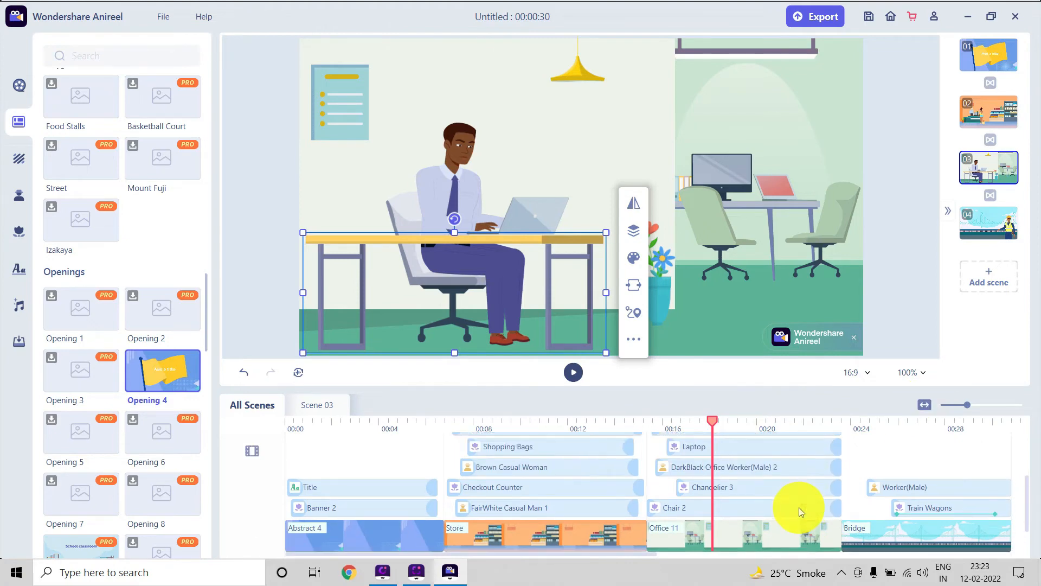
{"action": "scroll", "coordinate": [799, 506], "scroll_direction": "up", "scroll_amount": 3}
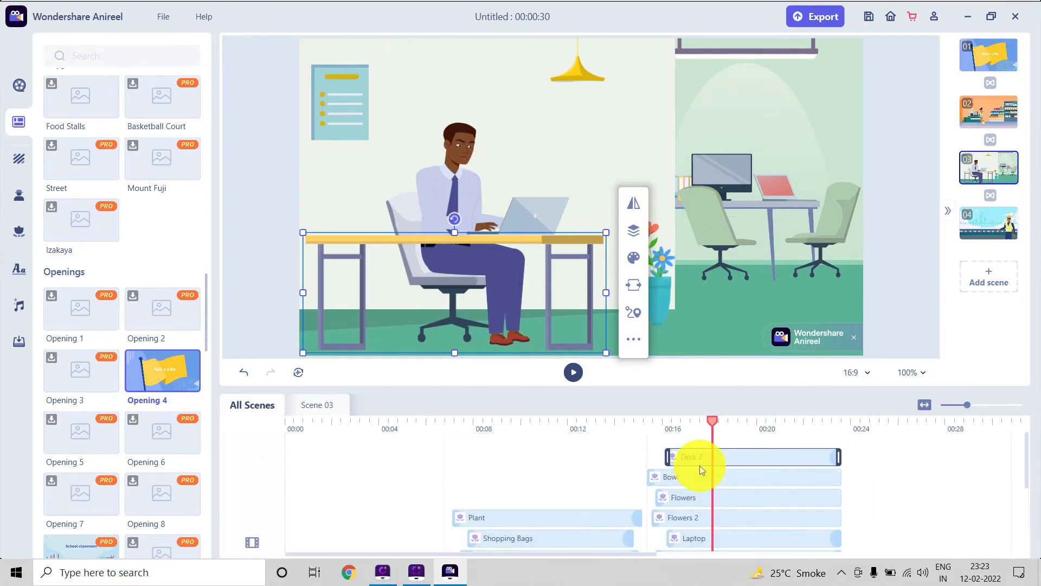
{"action": "scroll", "coordinate": [699, 457], "scroll_direction": "down", "scroll_amount": 3}
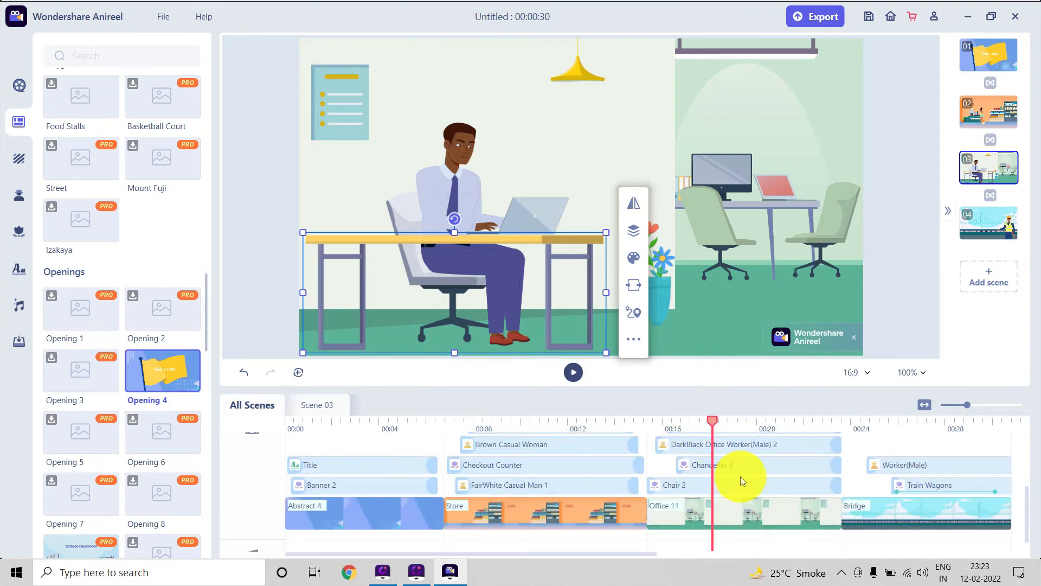
Return the playhead to the start of the video and preview the opening title.
{"action": "left_click_drag", "start_coordinate": [571, 426], "coordinate": [263, 449]}
{"action": "scroll", "coordinate": [372, 483], "scroll_direction": "up", "scroll_amount": 1}
{"action": "left_click", "coordinate": [574, 373]}
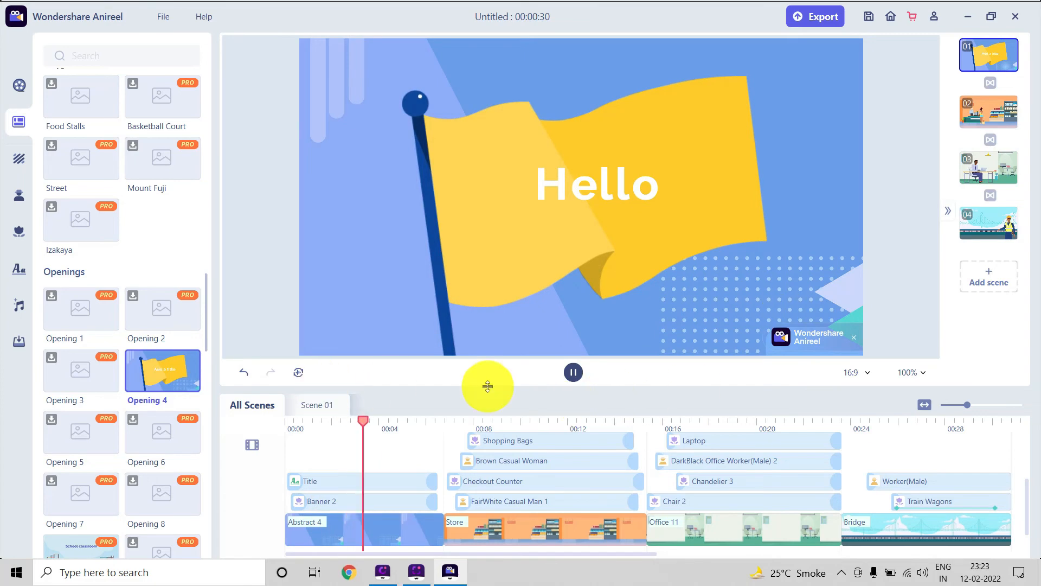
{"action": "left_click", "coordinate": [573, 373]}
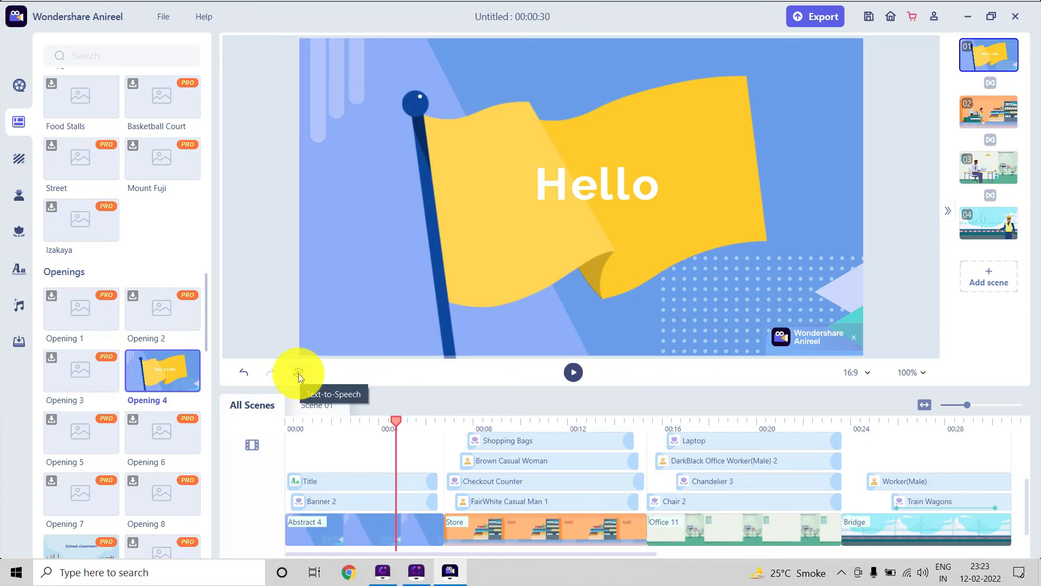
Examine the Text-to-Speech options, picking the Bob voice and English (US), and close them without adding speech.
{"action": "left_click", "coordinate": [298, 373]}
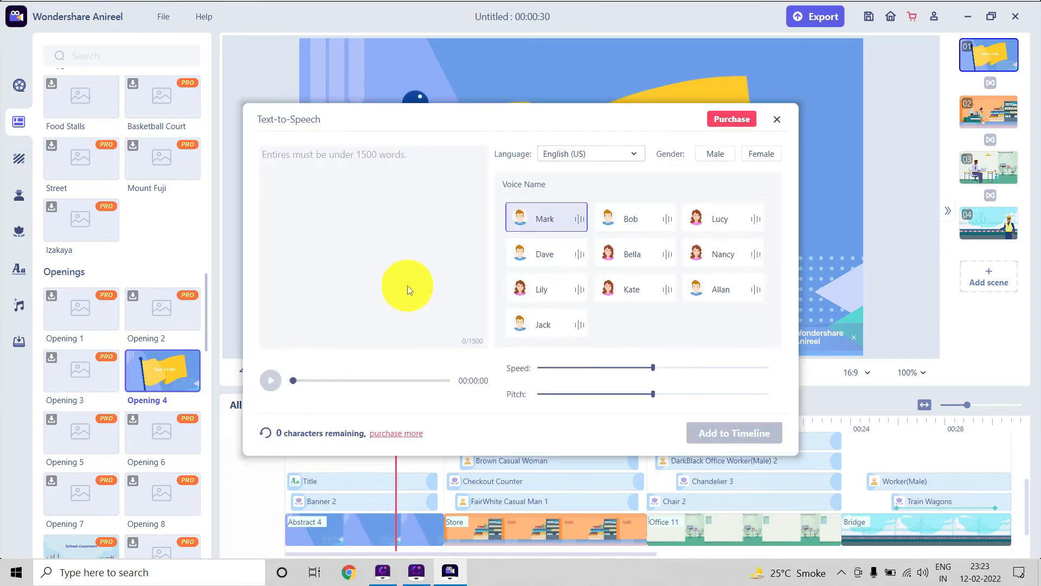
{"action": "left_click", "coordinate": [662, 222]}
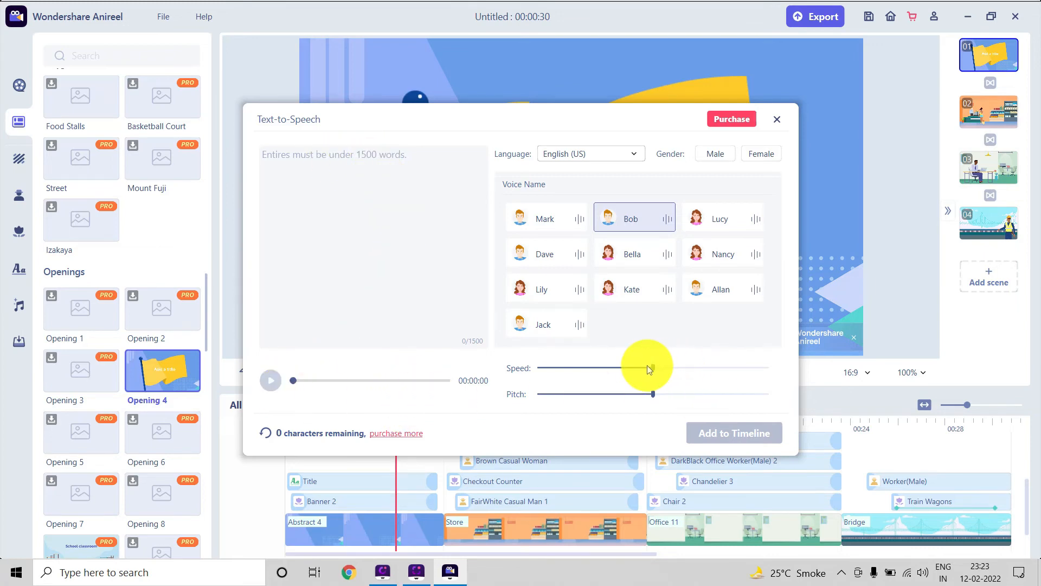
{"action": "left_click", "coordinate": [604, 159]}
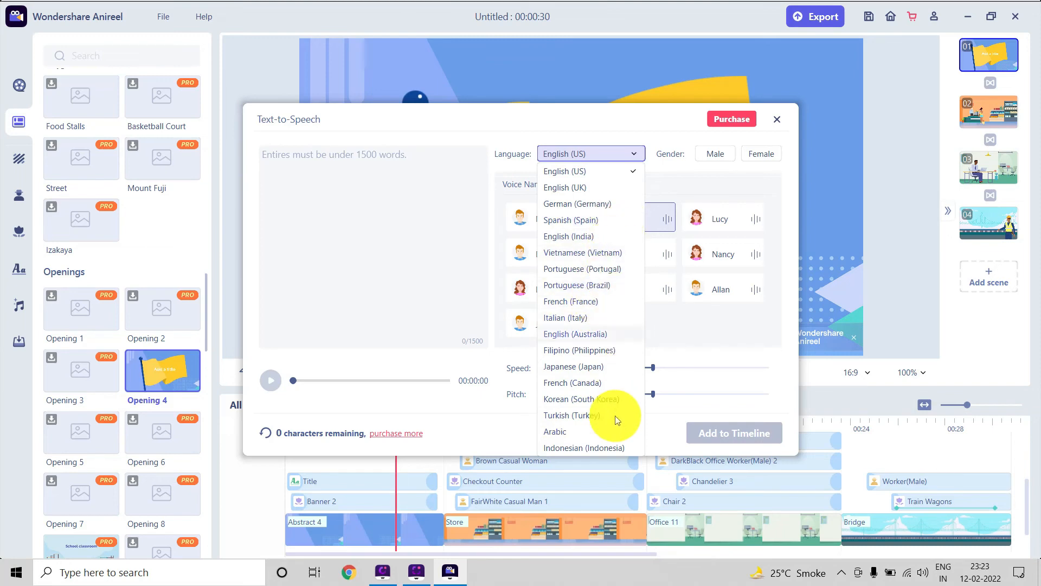
{"action": "left_click", "coordinate": [612, 175]}
{"action": "left_click", "coordinate": [776, 119]}
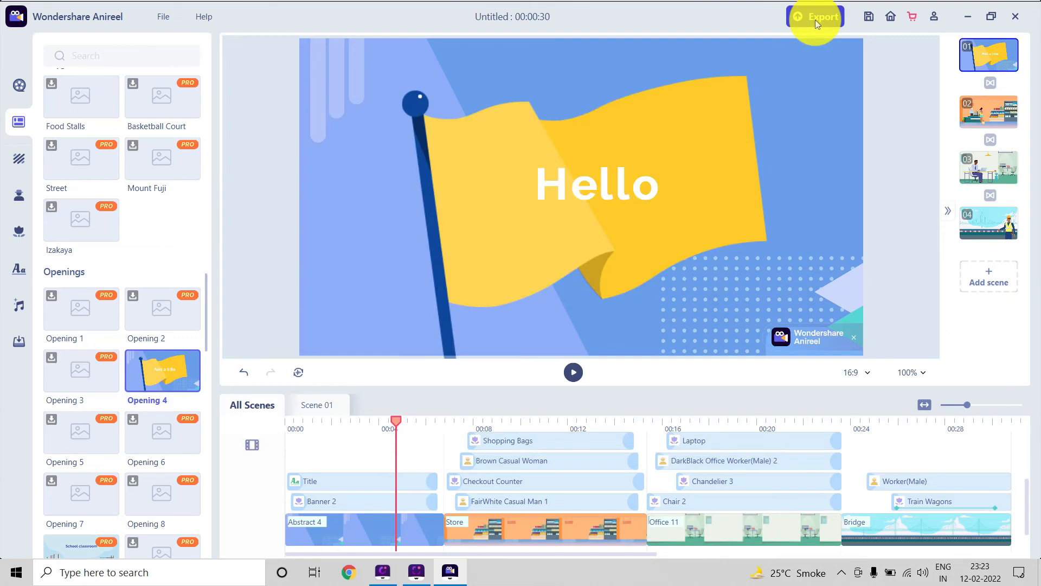
Start exporting the video with the trial watermark.
{"action": "left_click", "coordinate": [815, 19]}
{"action": "left_click", "coordinate": [570, 211]}
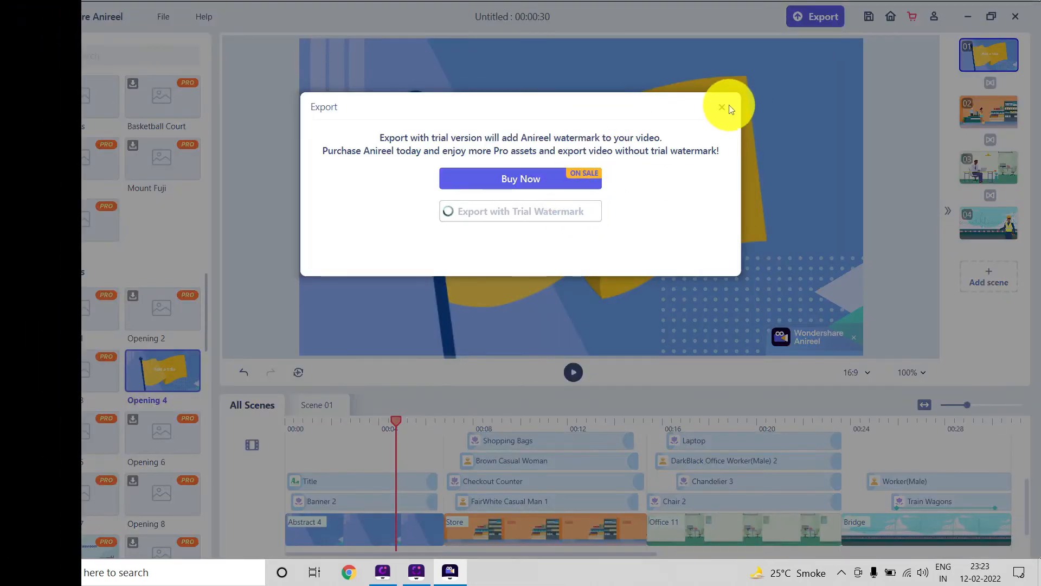